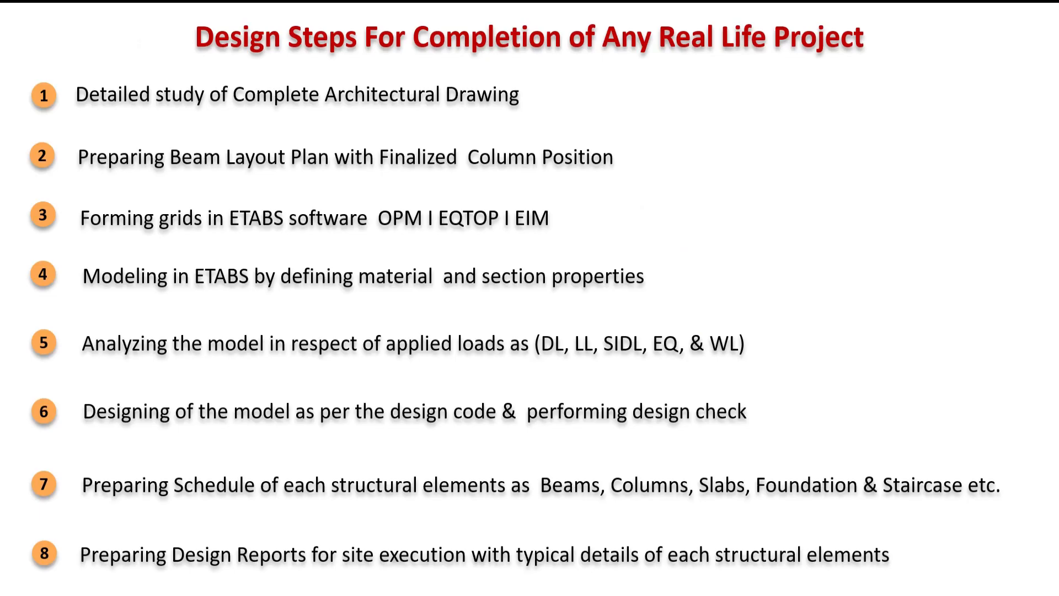
- End the slide show, switch to the Medium Rise Structure model in ETABS, and review its defined materials
{"action": "key", "text": "Escape"}
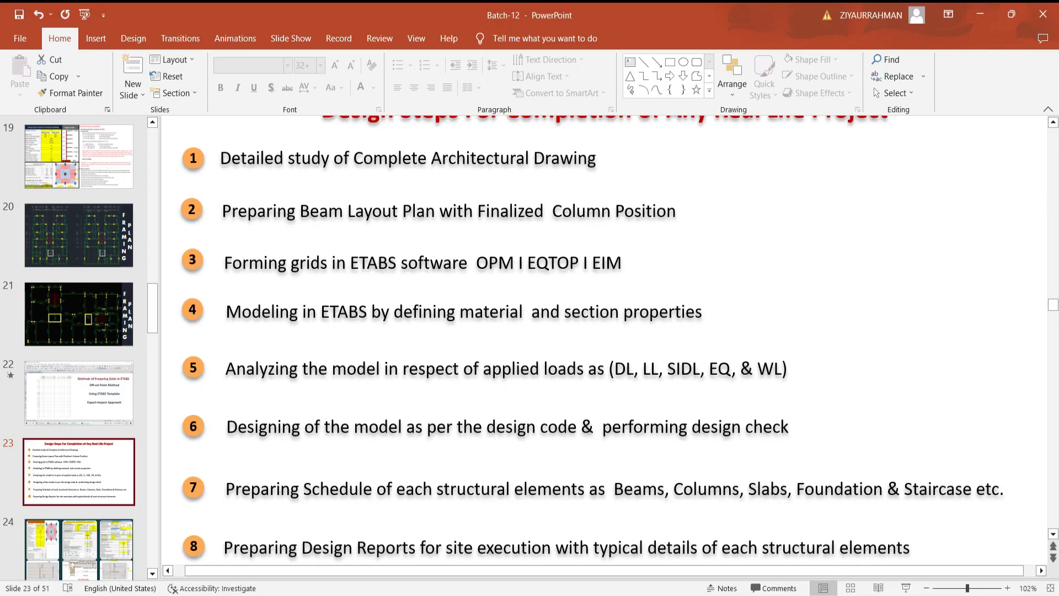
{"action": "key", "text": "alt+Tab"}
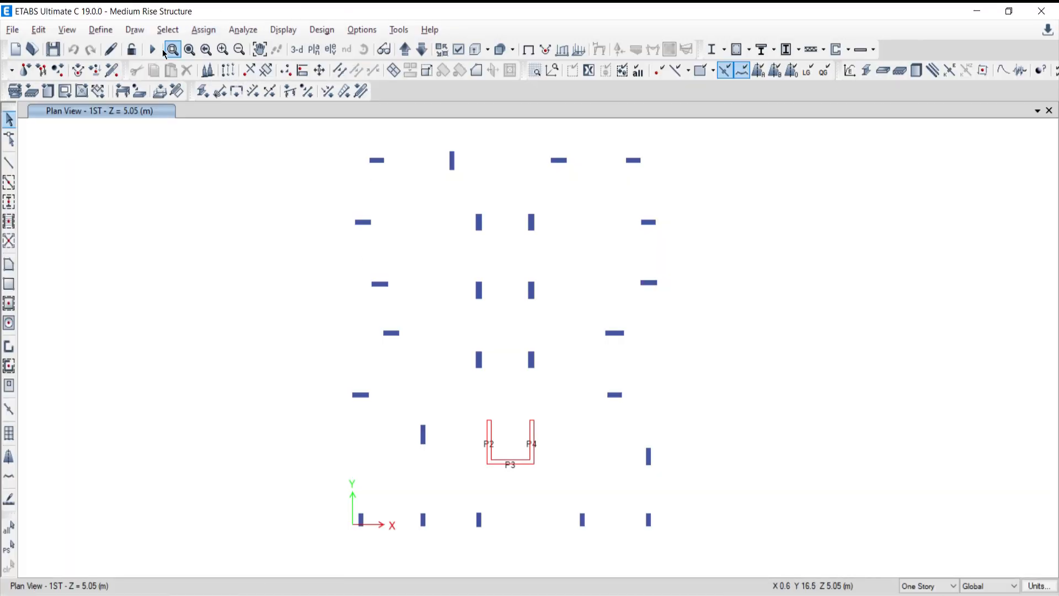
{"action": "left_click", "coordinate": [98, 29]}
{"action": "left_click", "coordinate": [113, 48]}
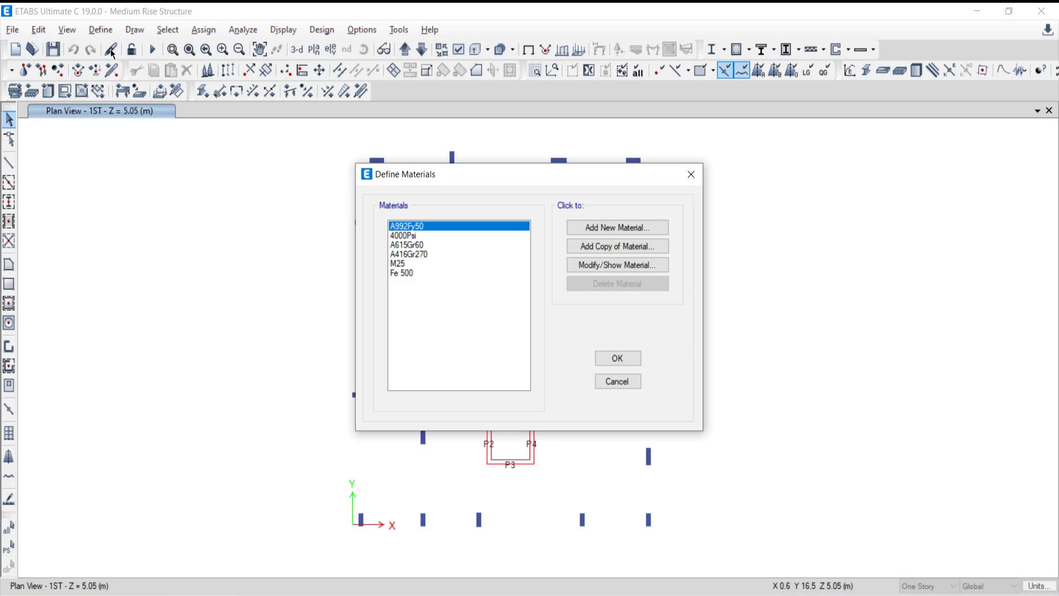
{"action": "left_click", "coordinate": [616, 381]}
- Review the model's load patterns and their types, leaving the definitions as they are
{"action": "left_click", "coordinate": [100, 30]}
{"action": "mouse_move", "coordinate": [116, 76]}
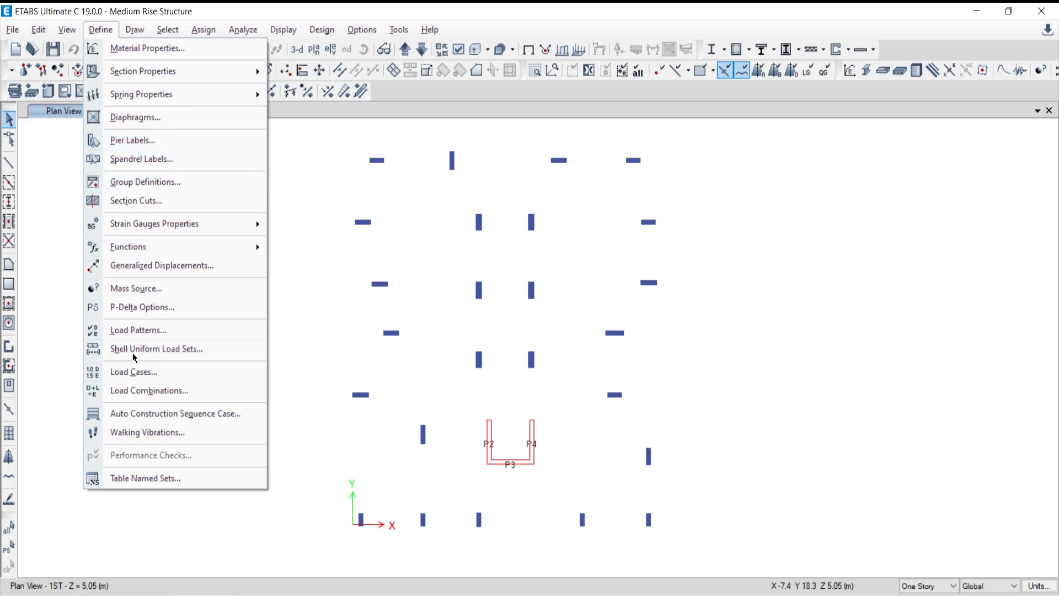
{"action": "left_click", "coordinate": [135, 330]}
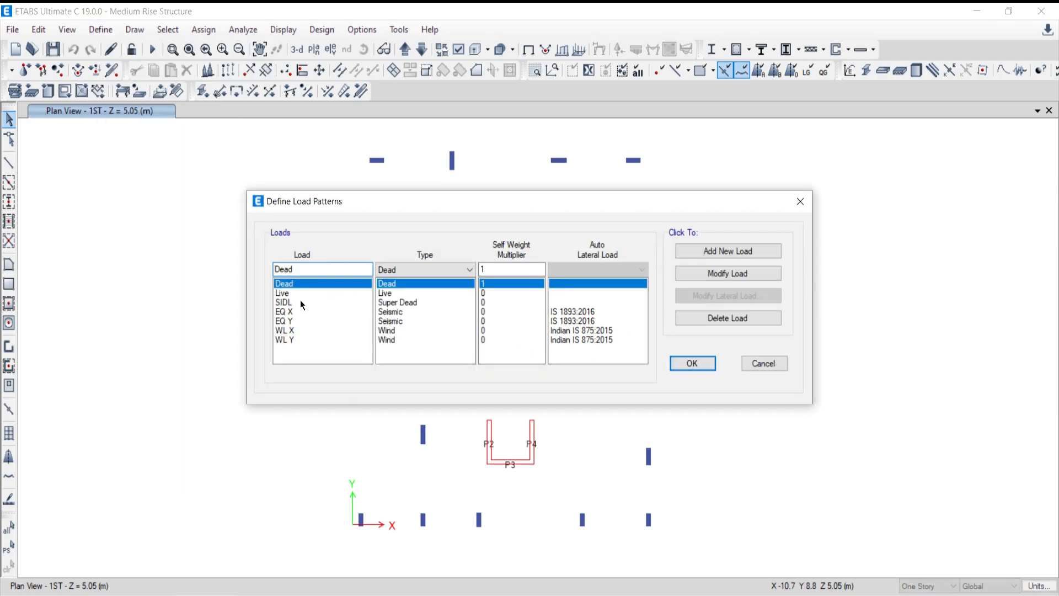
{"action": "left_click", "coordinate": [781, 365]}
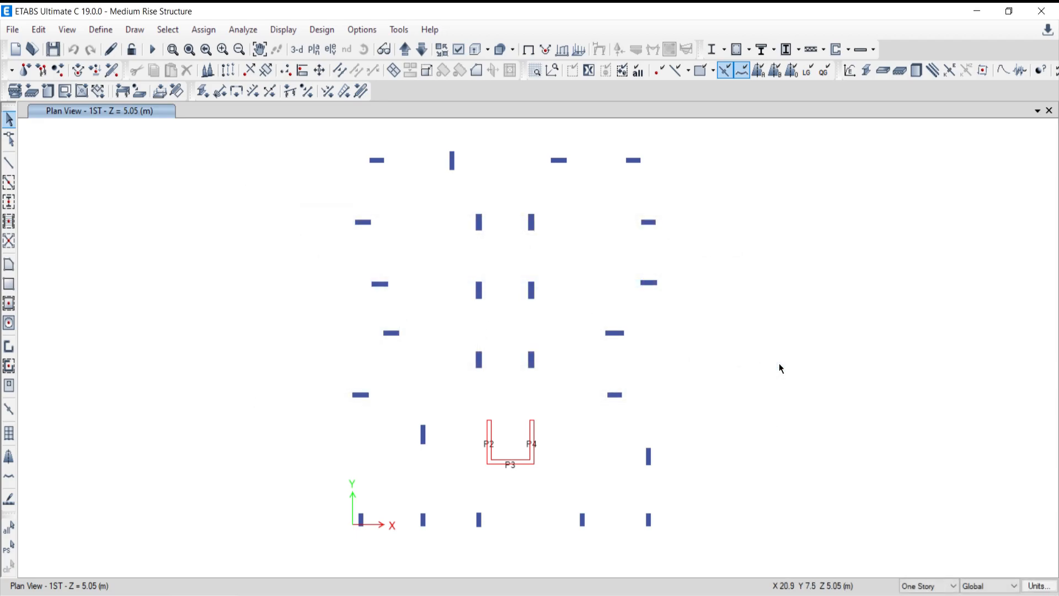
{"action": "left_click", "coordinate": [100, 29]}
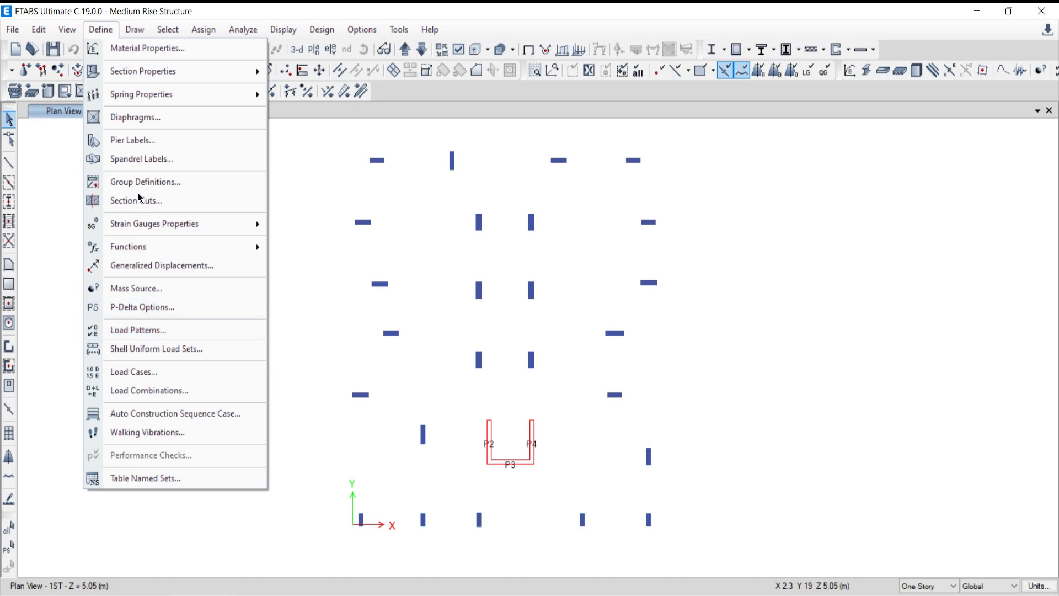
{"action": "left_click", "coordinate": [106, 31]}
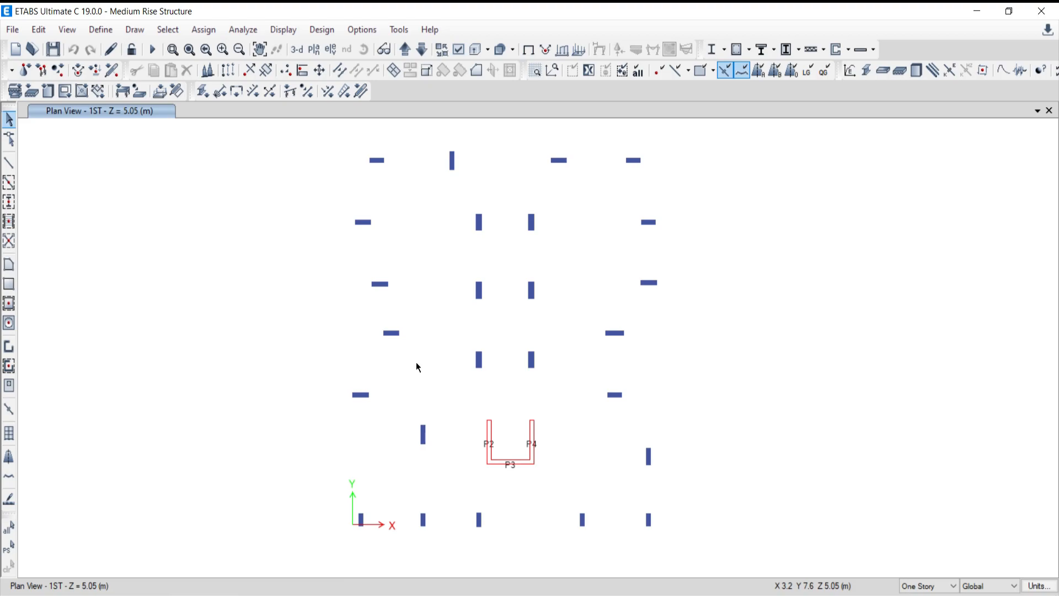
- Show the structure in 3-D and inspect the rendered view of the columns and core walls from several angles
{"action": "left_click", "coordinate": [296, 49]}
{"action": "middle_click_drag", "start_coordinate": [614, 379], "coordinate": [524, 360]}
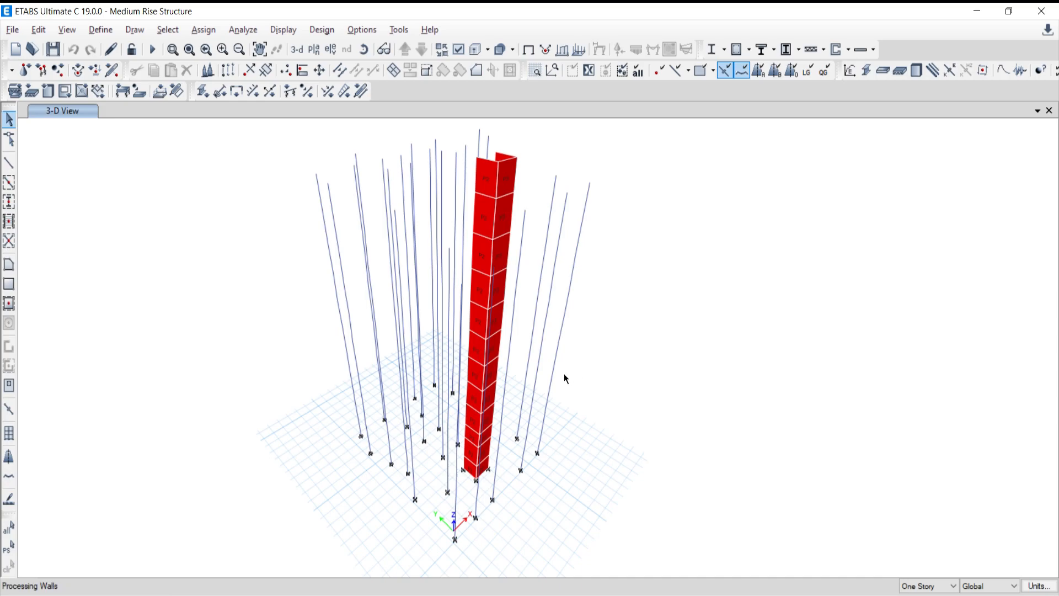
{"action": "scroll", "coordinate": [497, 325], "scroll_direction": "up", "scroll_amount": 3}
{"action": "scroll", "coordinate": [496, 345], "scroll_direction": "down", "scroll_amount": 5}
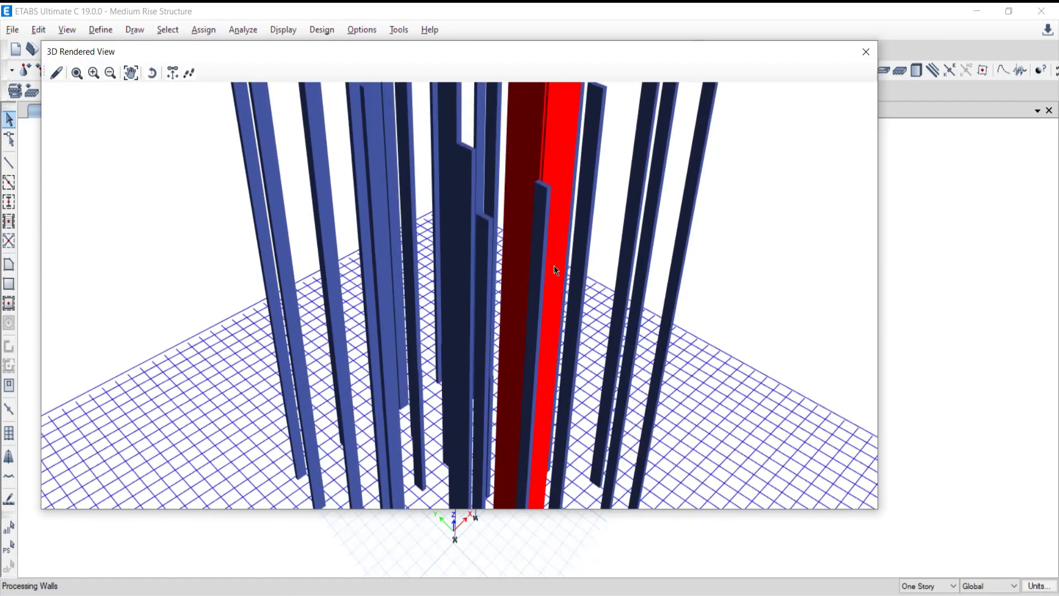
{"action": "left_click_drag", "start_coordinate": [524, 356], "coordinate": [410, 299]}
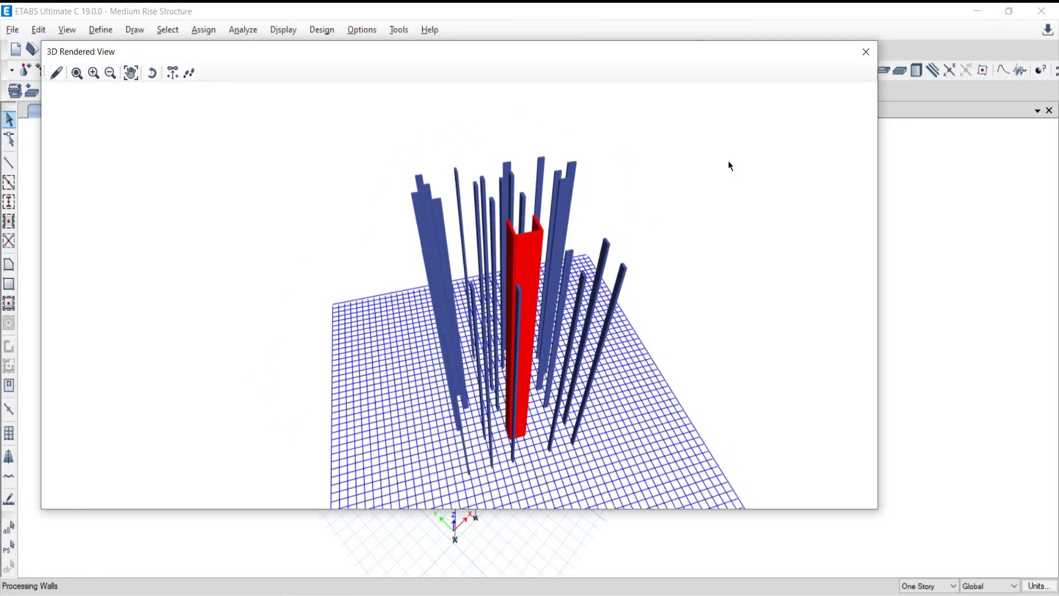
{"action": "left_click", "coordinate": [864, 52]}
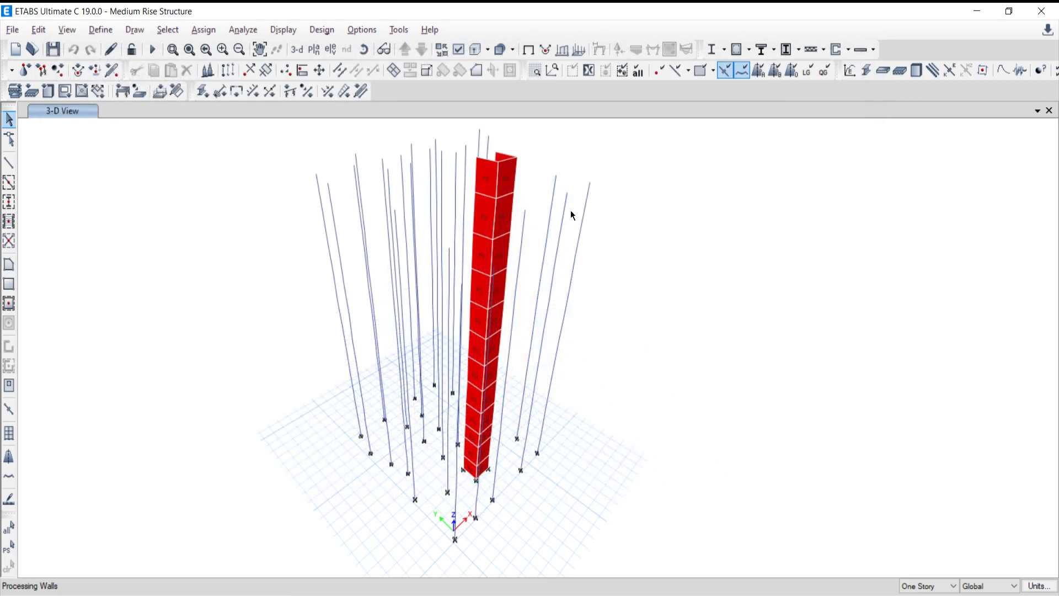
- Turn on the display of beams in the 3-D view through the view options
{"action": "left_click", "coordinate": [457, 50]}
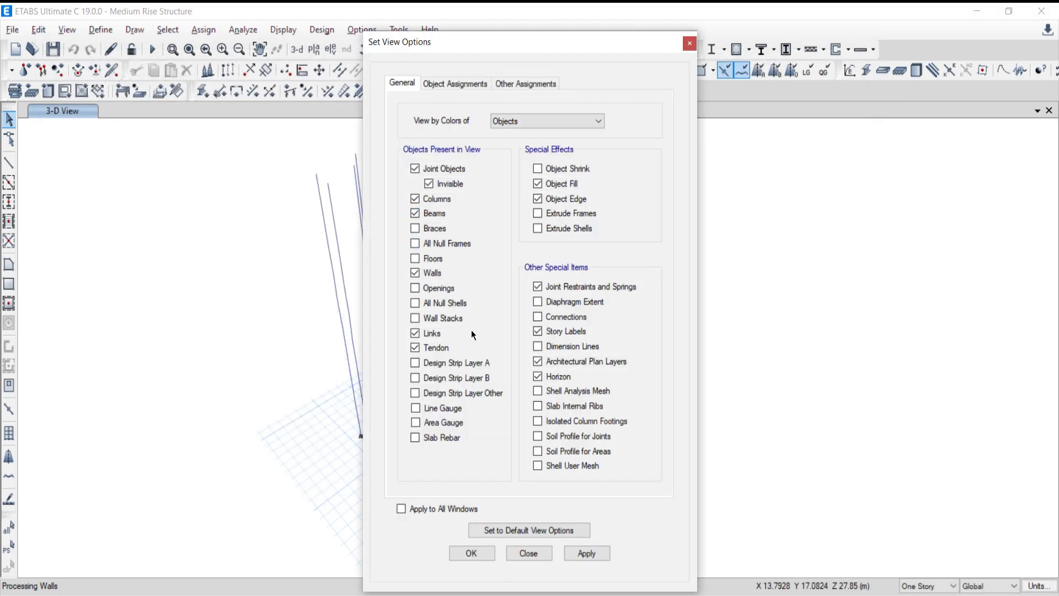
{"action": "left_click", "coordinate": [583, 551]}
{"action": "left_click", "coordinate": [523, 553]}
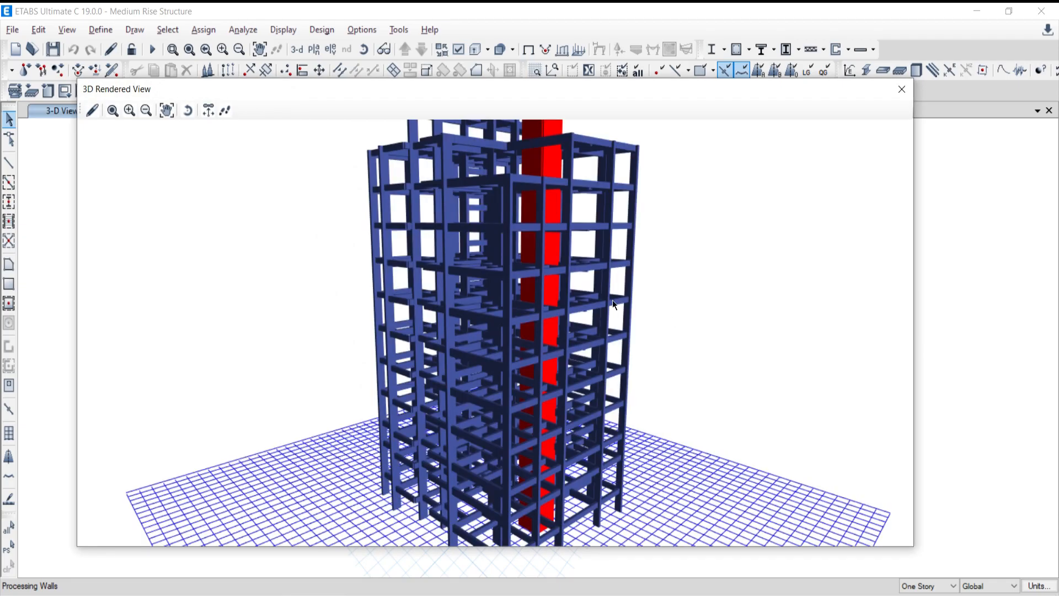
- Inspect the rendered frame of columns, beams and core walls from several angles, and close the rendering
{"action": "left_click_drag", "start_coordinate": [558, 282], "coordinate": [539, 441]}
{"action": "scroll", "coordinate": [595, 300], "scroll_direction": "down", "scroll_amount": 4}
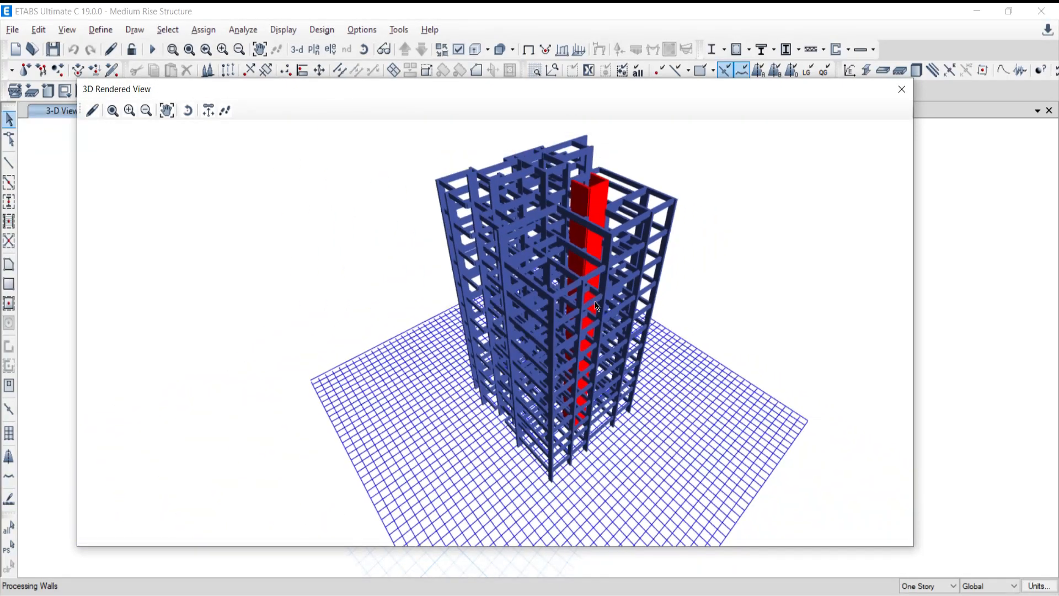
{"action": "scroll", "coordinate": [649, 327], "scroll_direction": "up", "scroll_amount": 2}
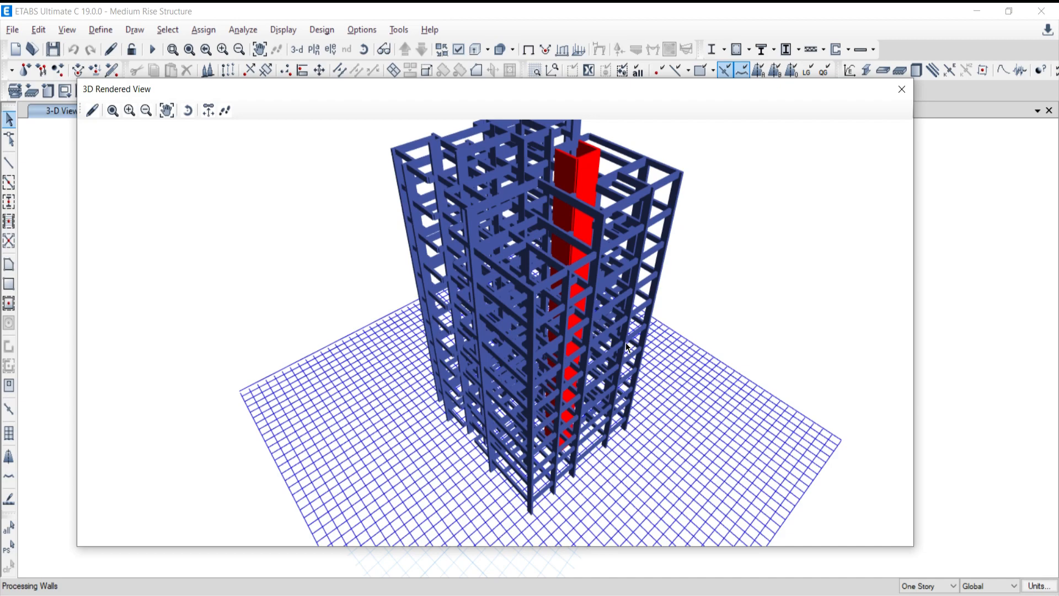
{"action": "scroll", "coordinate": [623, 298], "scroll_direction": "down", "scroll_amount": 1}
{"action": "left_click_drag", "start_coordinate": [634, 269], "coordinate": [815, 185]}
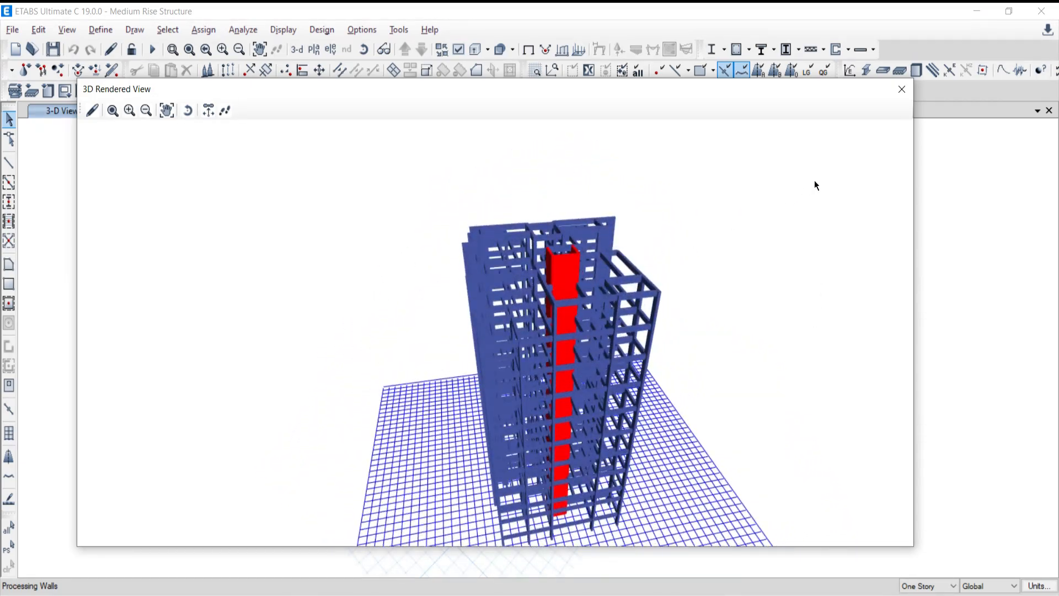
{"action": "left_click", "coordinate": [902, 90]}
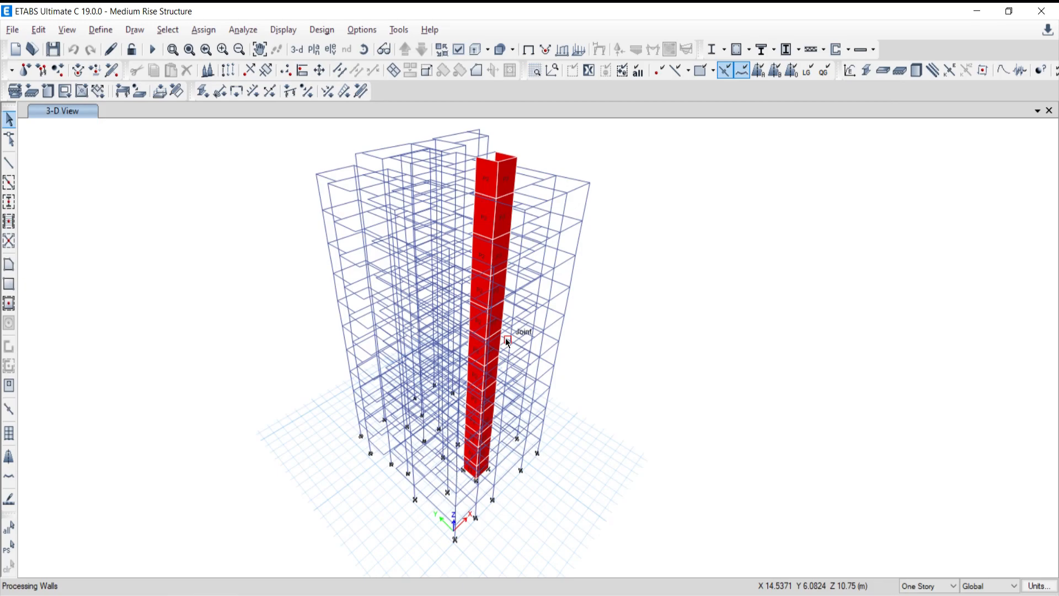
- Turn on the display of floors in the 3-D view and inspect the rendered building with its slabs
{"action": "left_click", "coordinate": [458, 50]}
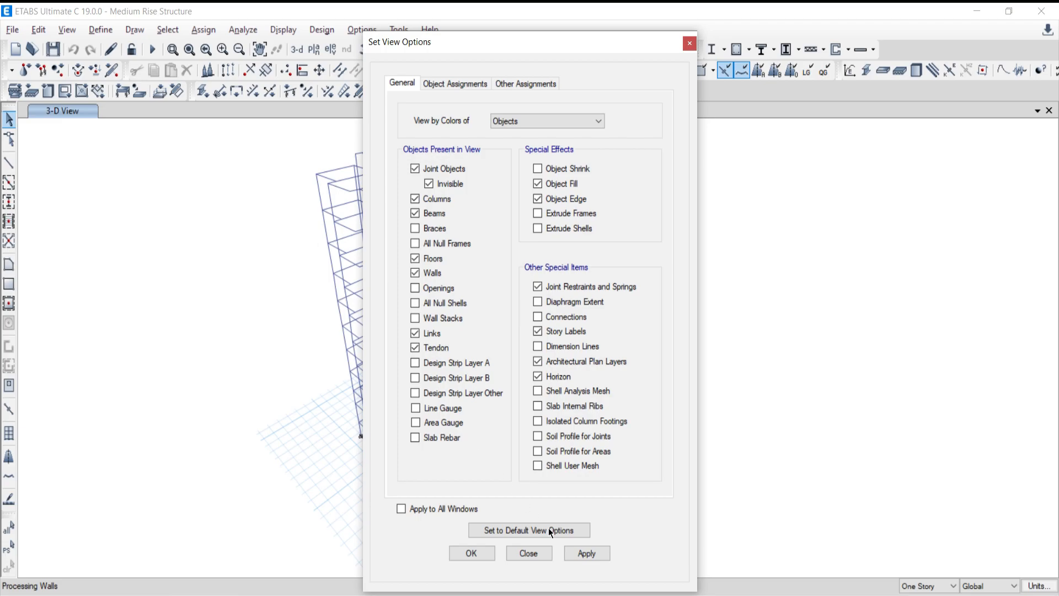
{"action": "left_click", "coordinate": [522, 551]}
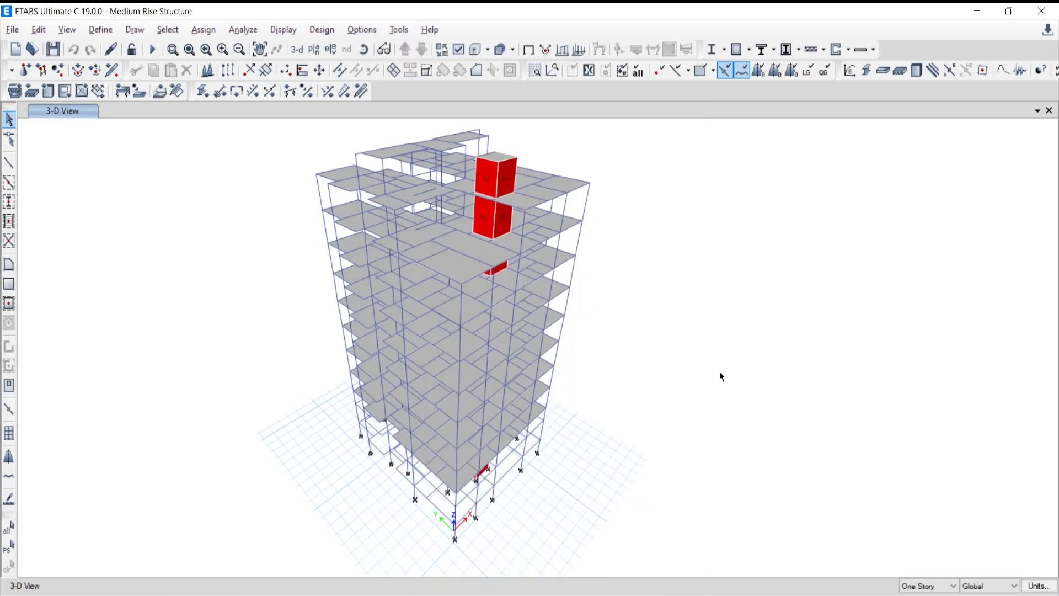
{"action": "left_click", "coordinate": [500, 49]}
{"action": "scroll", "coordinate": [514, 335], "scroll_direction": "up", "scroll_amount": 3}
{"action": "left_click_drag", "start_coordinate": [514, 335], "coordinate": [362, 288]}
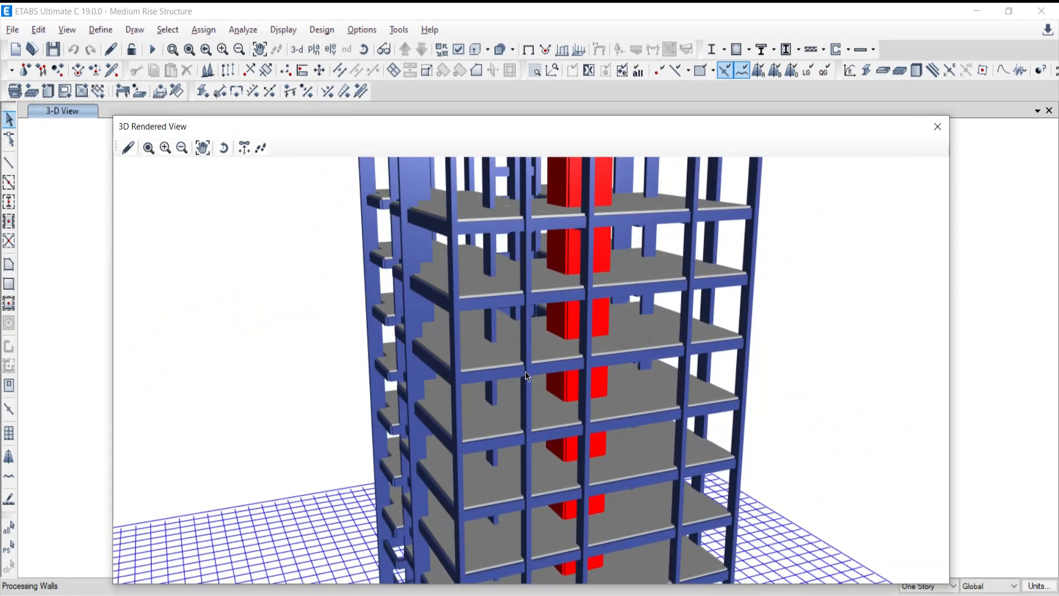
{"action": "scroll", "coordinate": [525, 375], "scroll_direction": "down", "scroll_amount": 4}
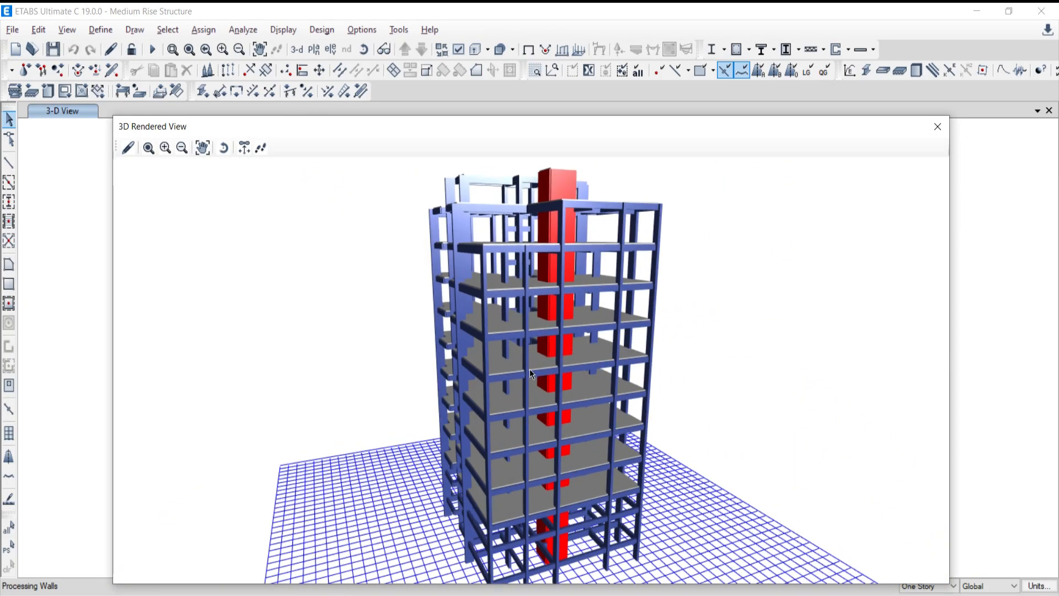
{"action": "left_click_drag", "start_coordinate": [558, 292], "coordinate": [597, 435]}
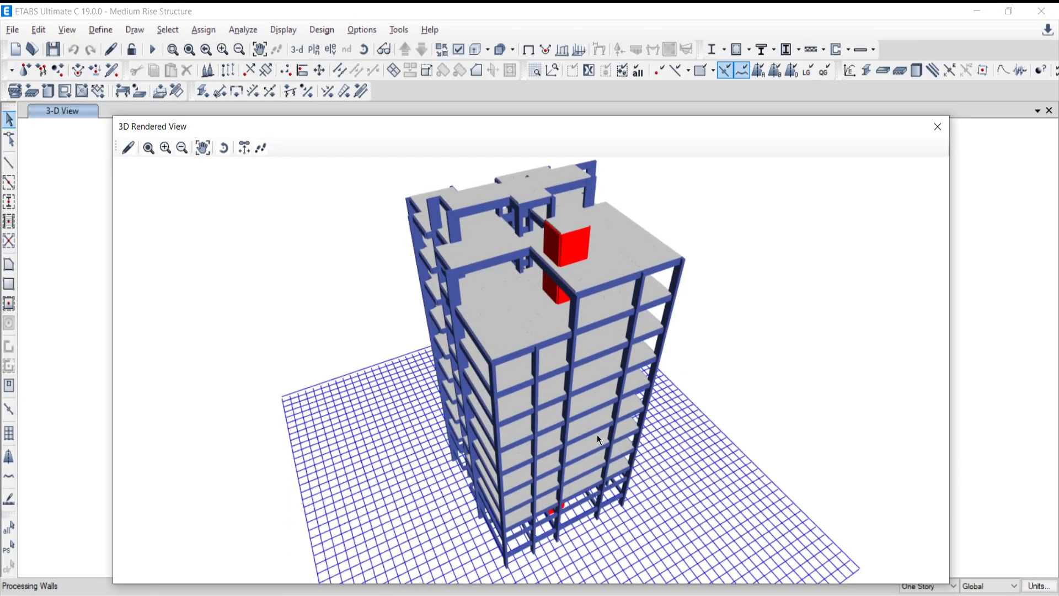
{"action": "left_click", "coordinate": [937, 126]}
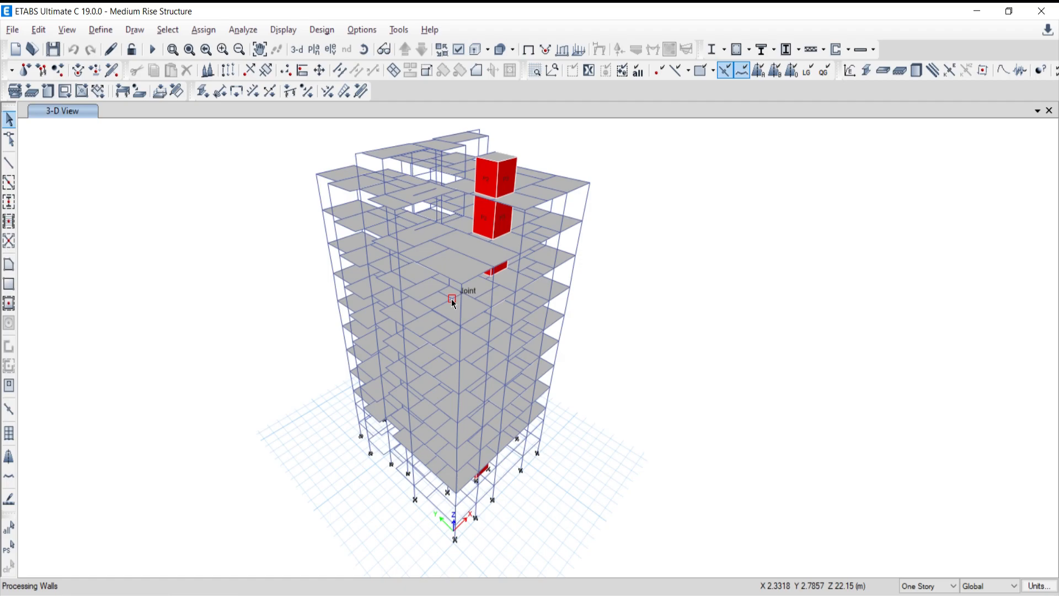
- Switch to the open document "2. Steps For New Projects.pdf" and read the material dead weights and floor finish example on page 3
{"action": "left_click", "coordinate": [520, 594]}
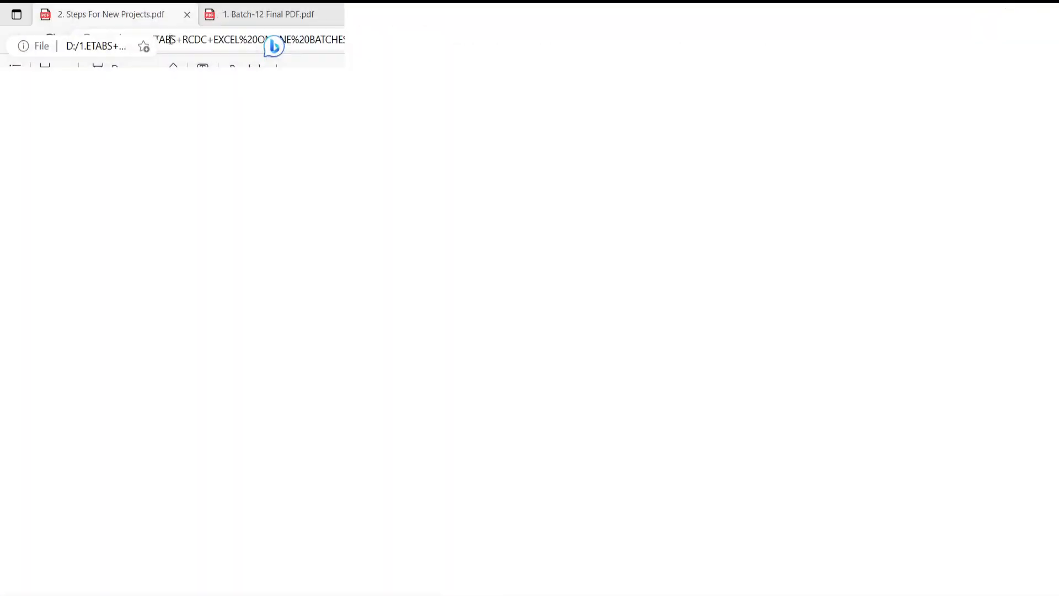
{"action": "scroll", "coordinate": [428, 363], "scroll_direction": "down", "scroll_amount": 15}
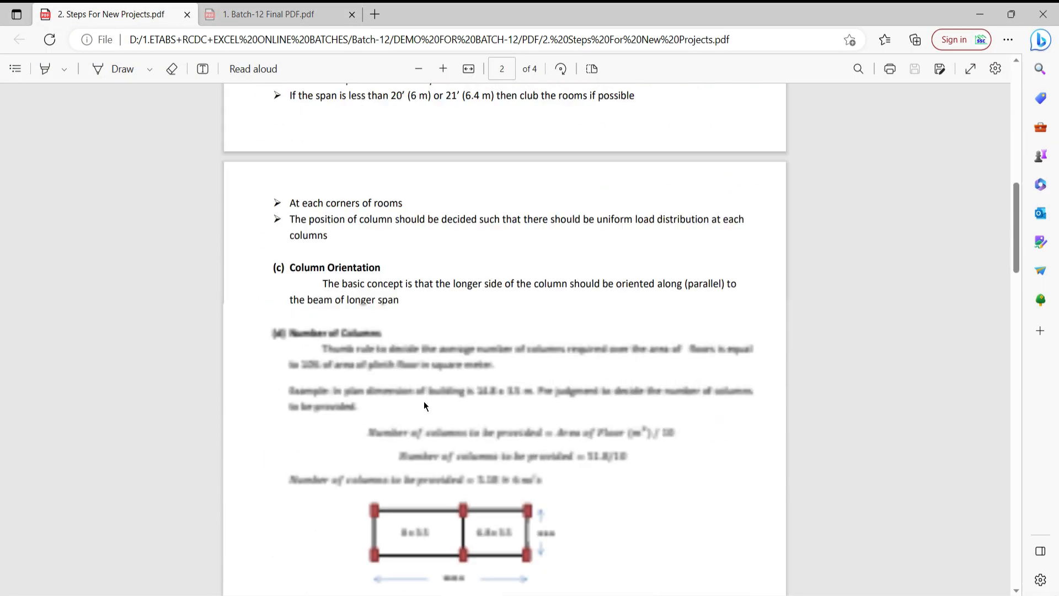
{"action": "scroll", "coordinate": [424, 419], "scroll_direction": "down", "scroll_amount": 15}
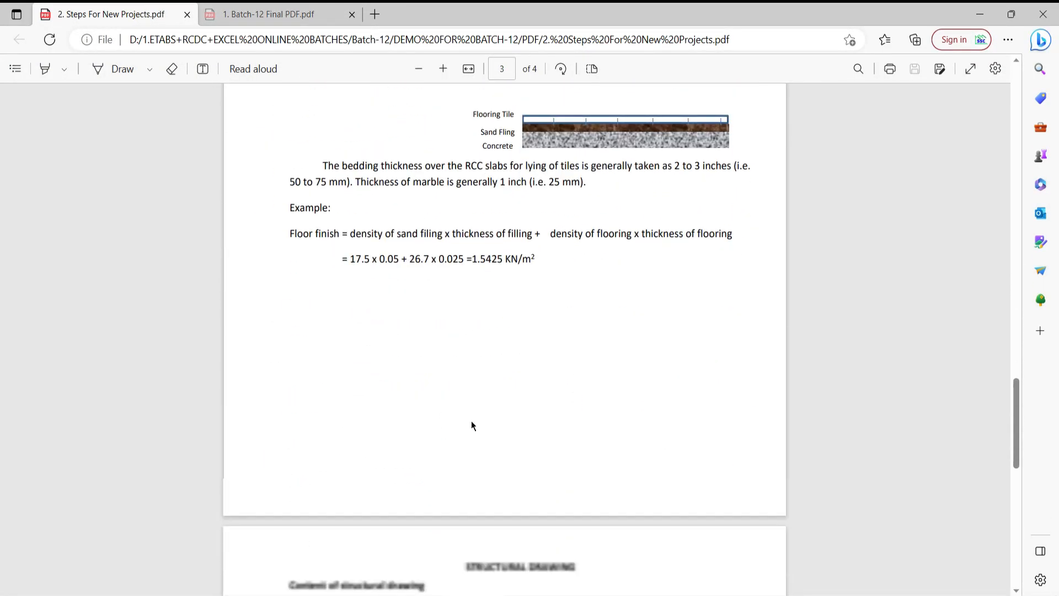
{"action": "scroll", "coordinate": [515, 359], "scroll_direction": "up", "scroll_amount": 5}
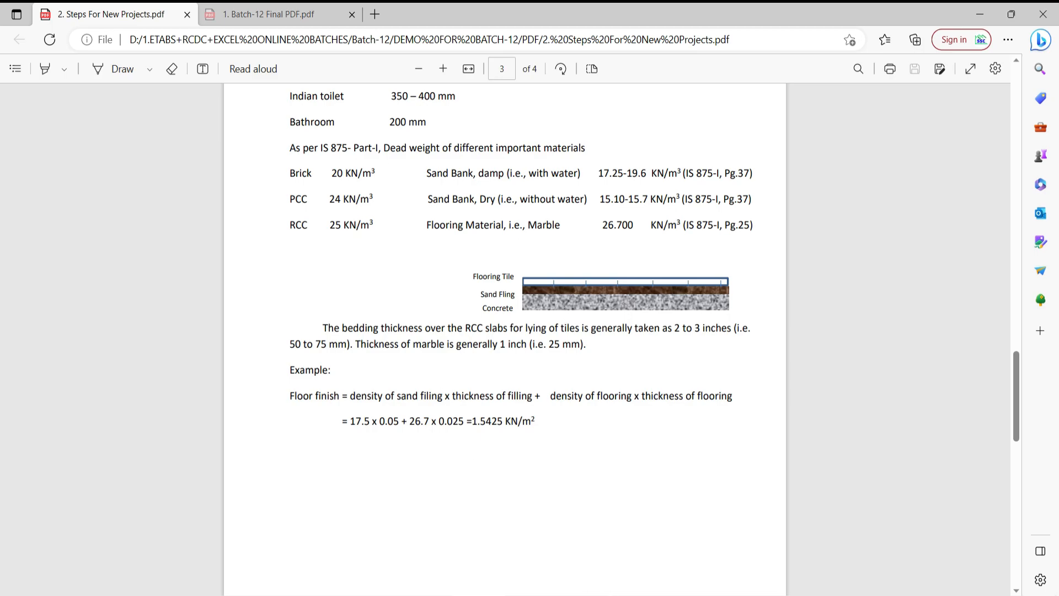
- Return to ETABS and open the IS 1893:2016 lateral load settings of the EQ X load pattern
{"action": "left_click", "coordinate": [182, 594]}
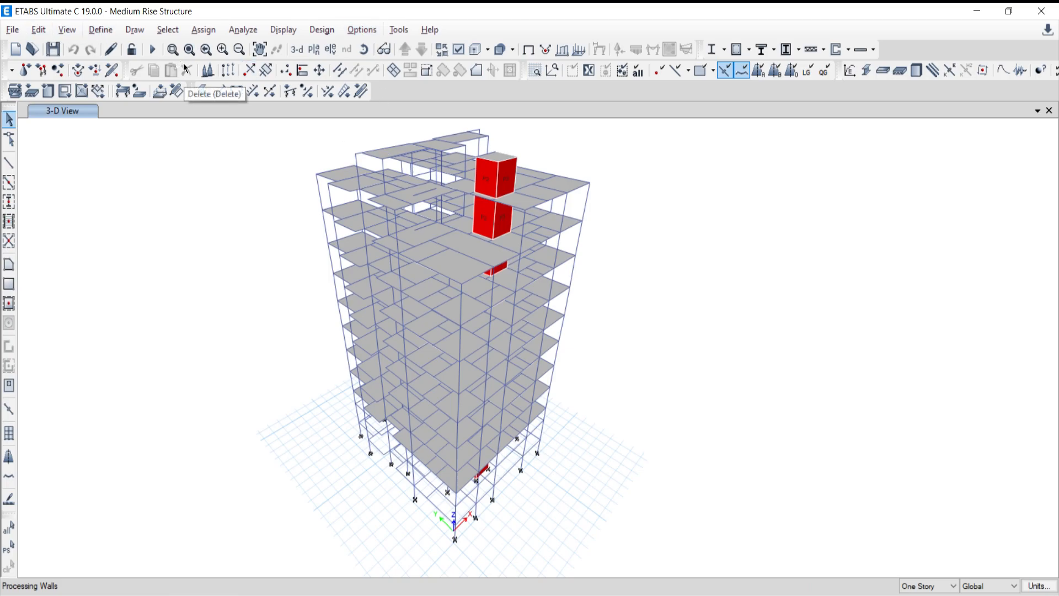
{"action": "left_click", "coordinate": [101, 30]}
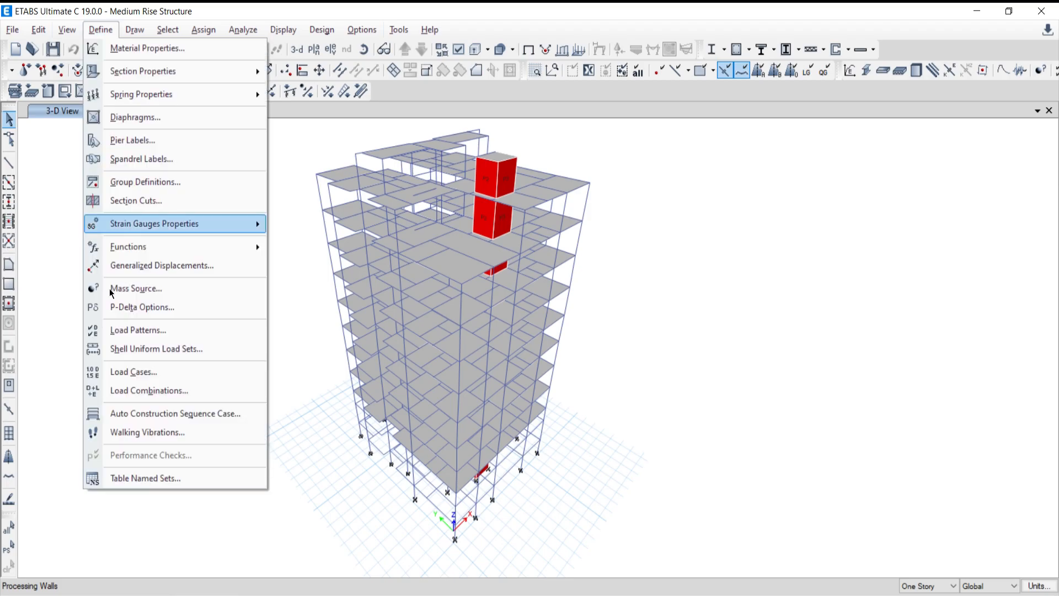
{"action": "left_click", "coordinate": [125, 331]}
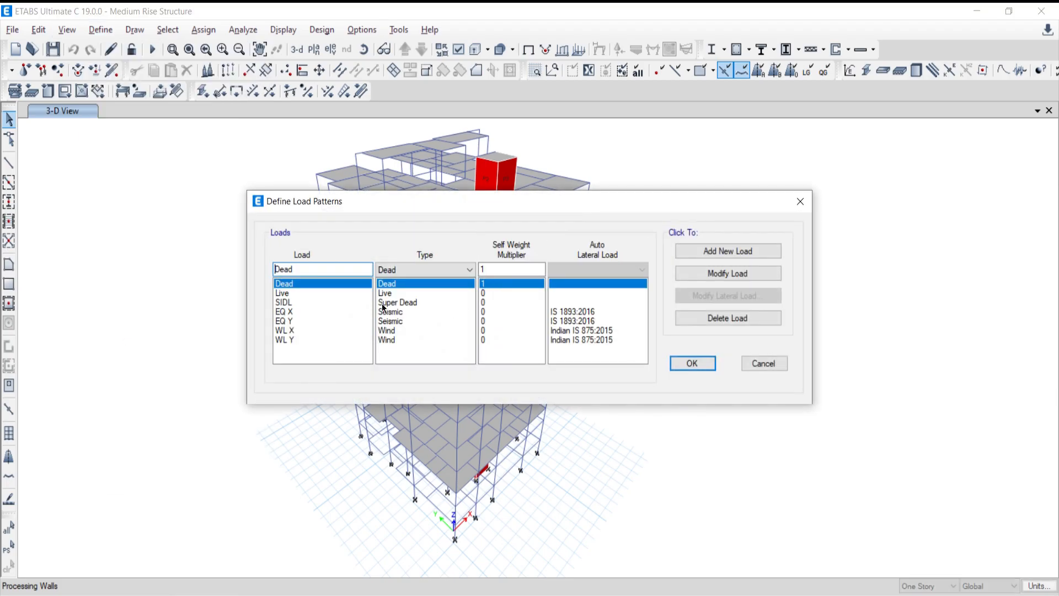
{"action": "left_click", "coordinate": [298, 311]}
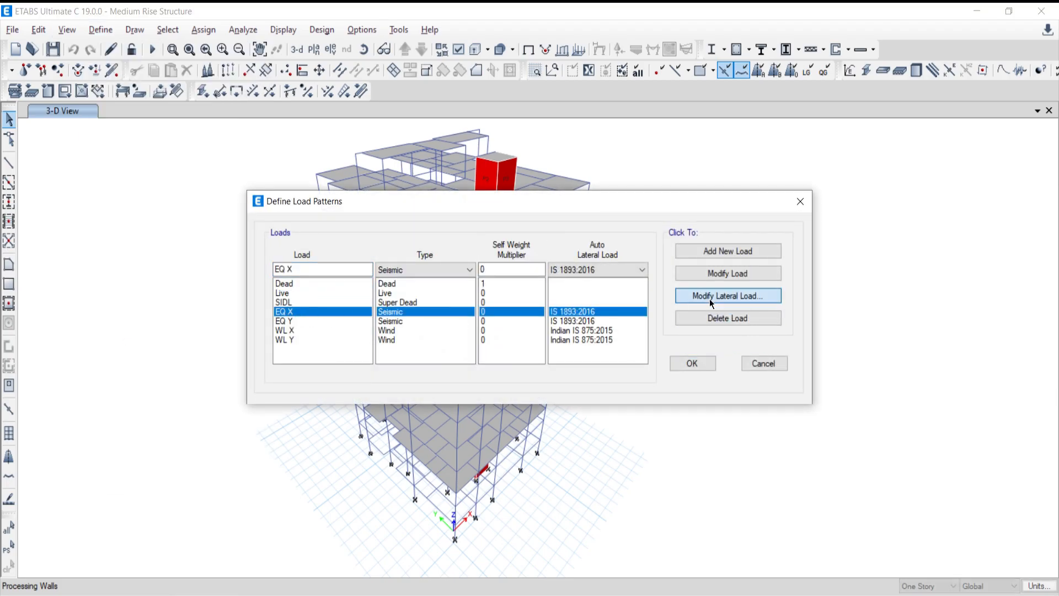
{"action": "left_click", "coordinate": [717, 296]}
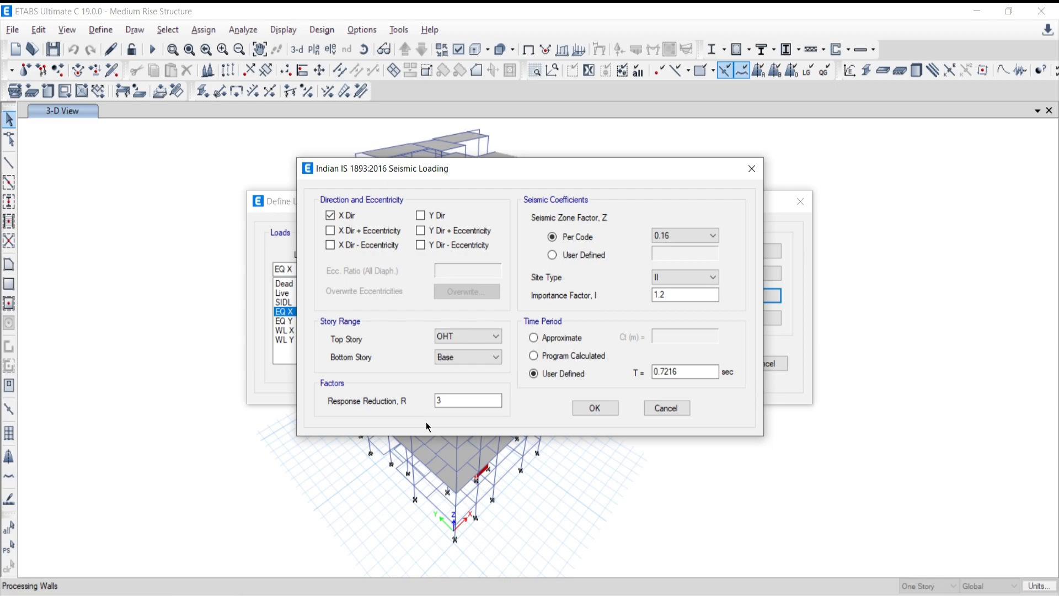
- Try a response reduction factor R of 5 in the EQ X seismic loading, and set it back to 3
{"action": "left_click_drag", "start_coordinate": [445, 401], "coordinate": [424, 398]}
{"action": "key", "text": "BackSpace"}
{"action": "type", "text": "5"}
{"action": "type", "text": "3"}
- Review the importance factor, zone factor and user-defined time period of the EQ X seismic loading, and leave the load patterns unchanged
{"action": "left_click_drag", "start_coordinate": [668, 295], "coordinate": [652, 298]}
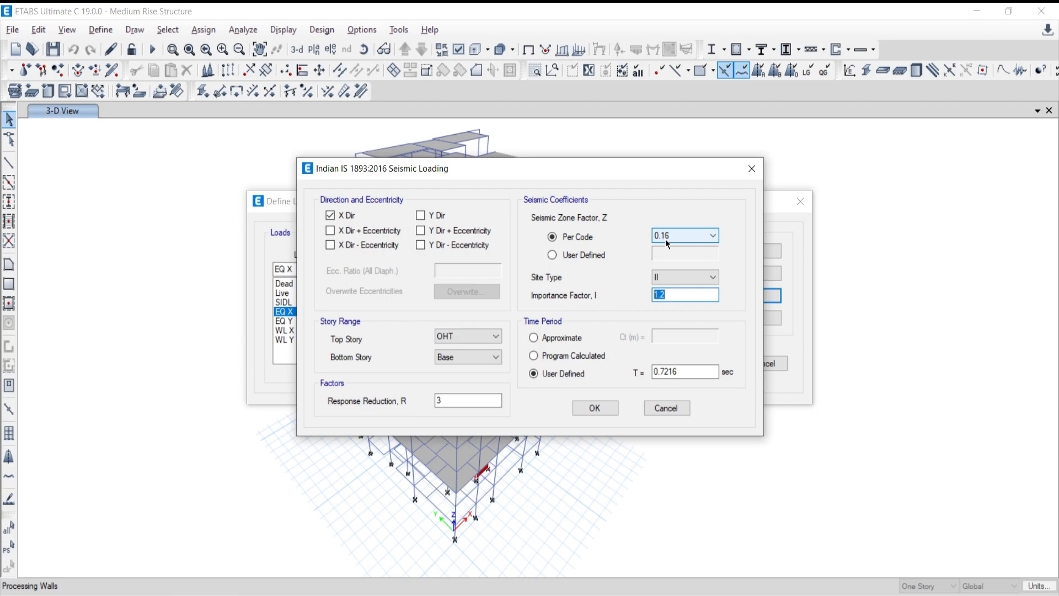
{"action": "left_click_drag", "start_coordinate": [715, 371], "coordinate": [611, 371]}
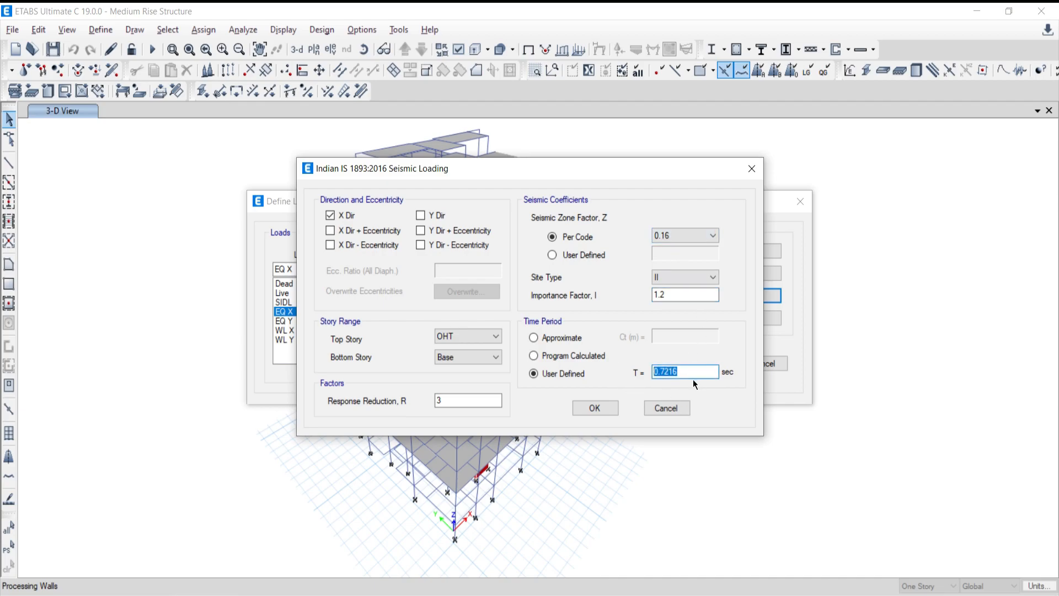
{"action": "left_click", "coordinate": [666, 413]}
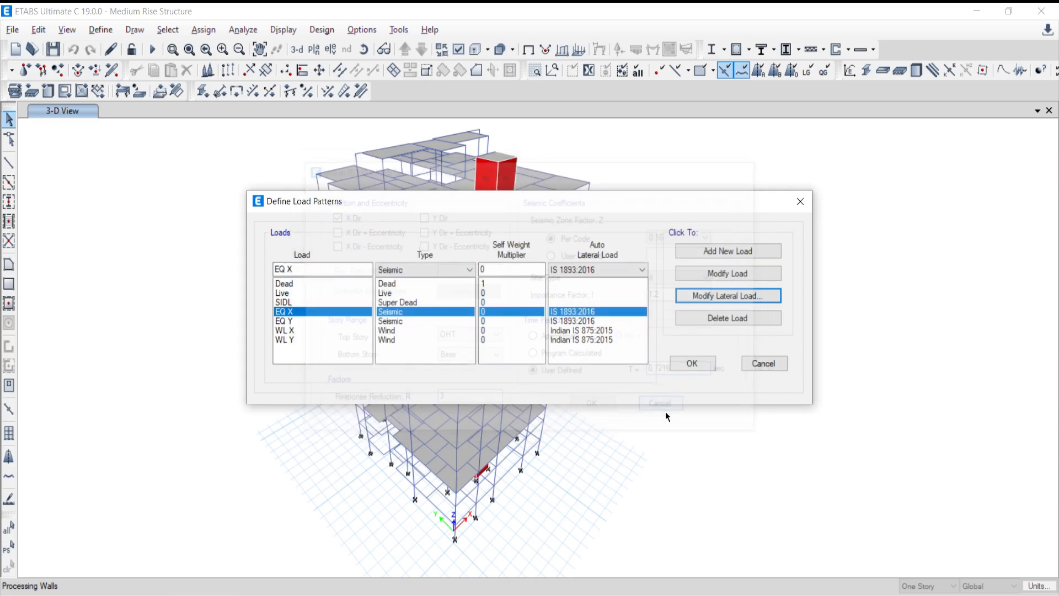
{"action": "left_click", "coordinate": [764, 364]}
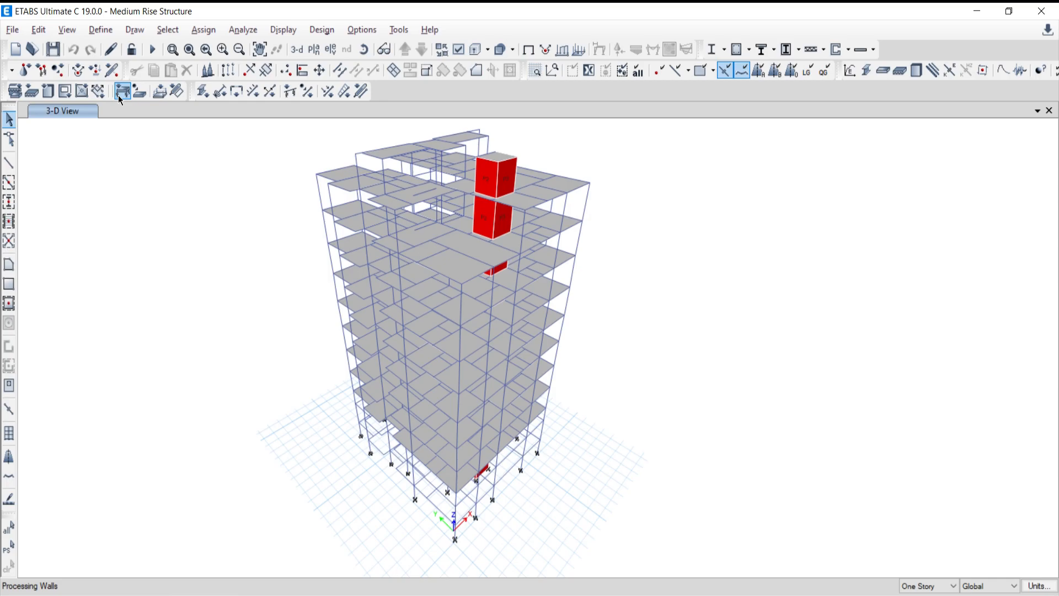
- Open the shell uniform load sets, move their dialog clear of the model to review the list, and close it
{"action": "left_click", "coordinate": [94, 35]}
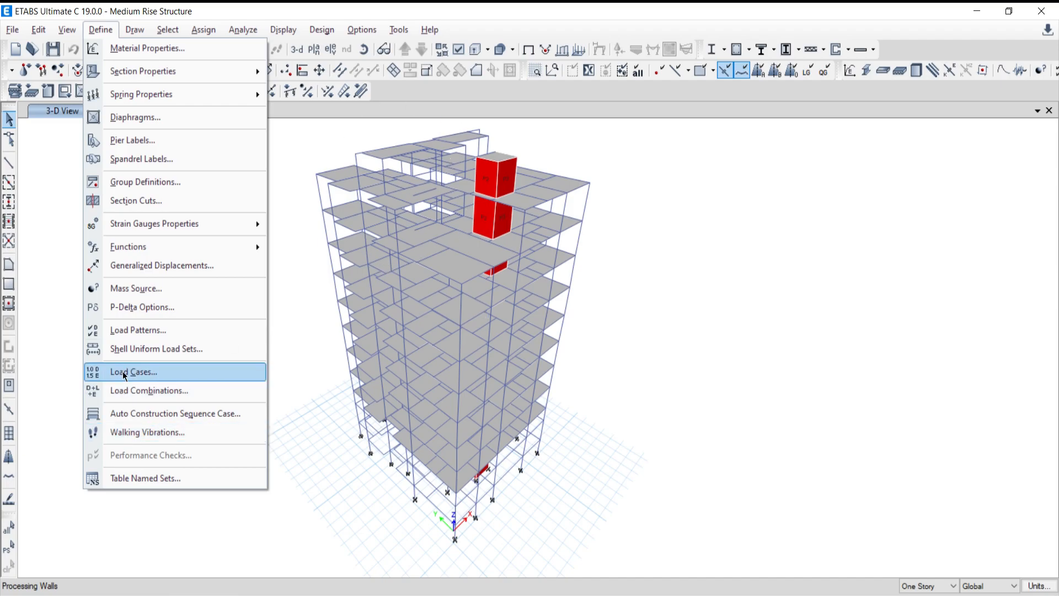
{"action": "key", "text": "Escape"}
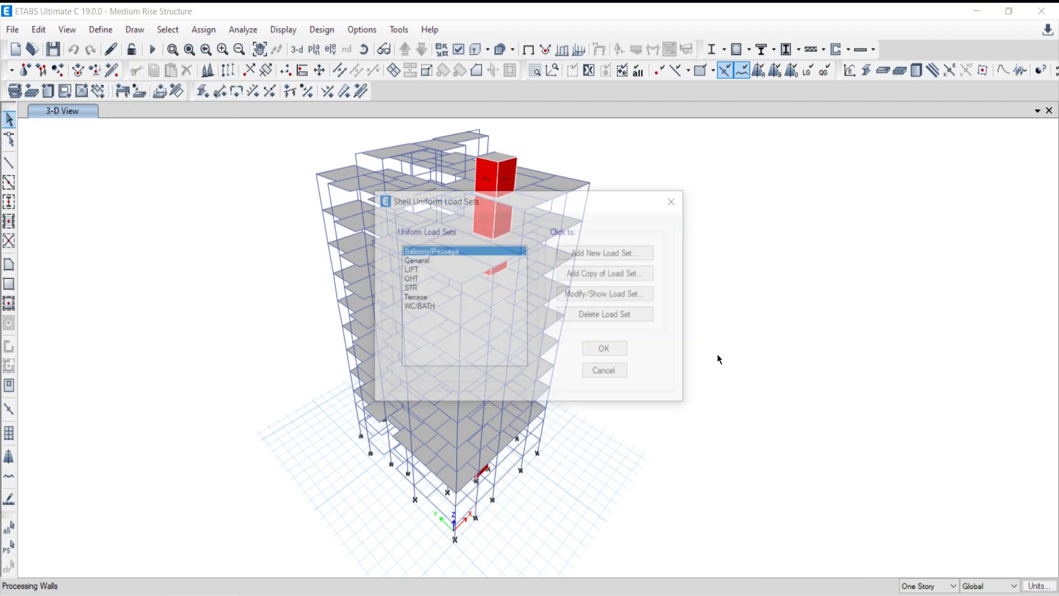
{"action": "left_click_drag", "start_coordinate": [462, 203], "coordinate": [911, 200]}
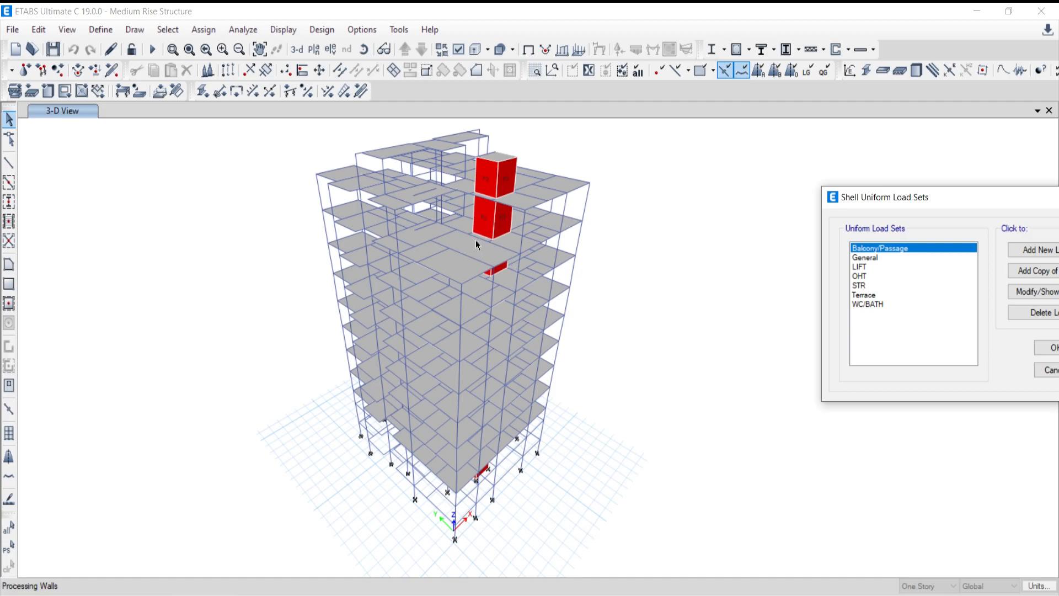
{"action": "left_click_drag", "start_coordinate": [891, 209], "coordinate": [629, 194]}
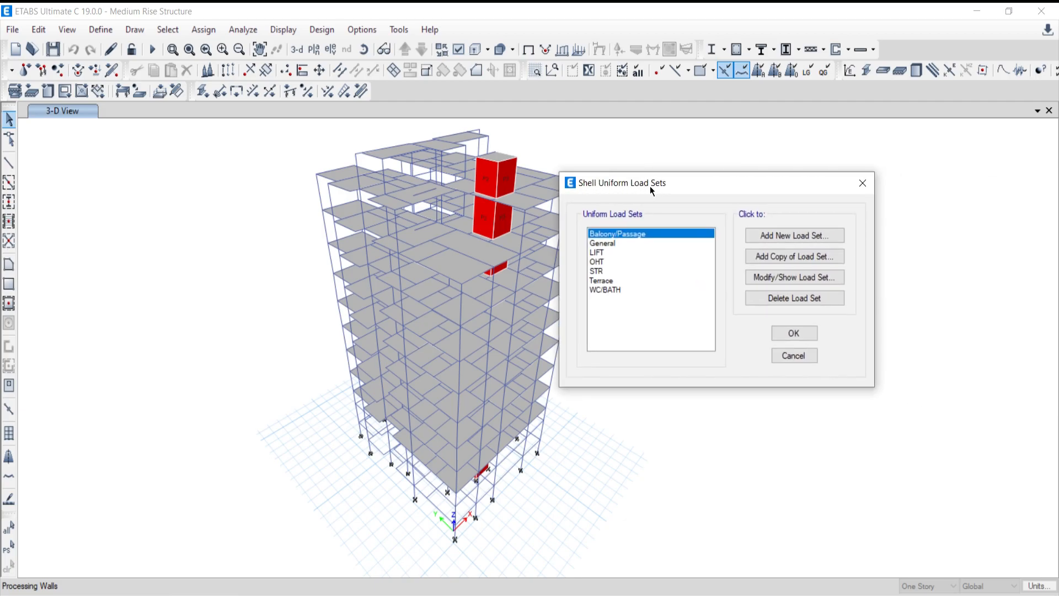
{"action": "left_click", "coordinate": [863, 184]}
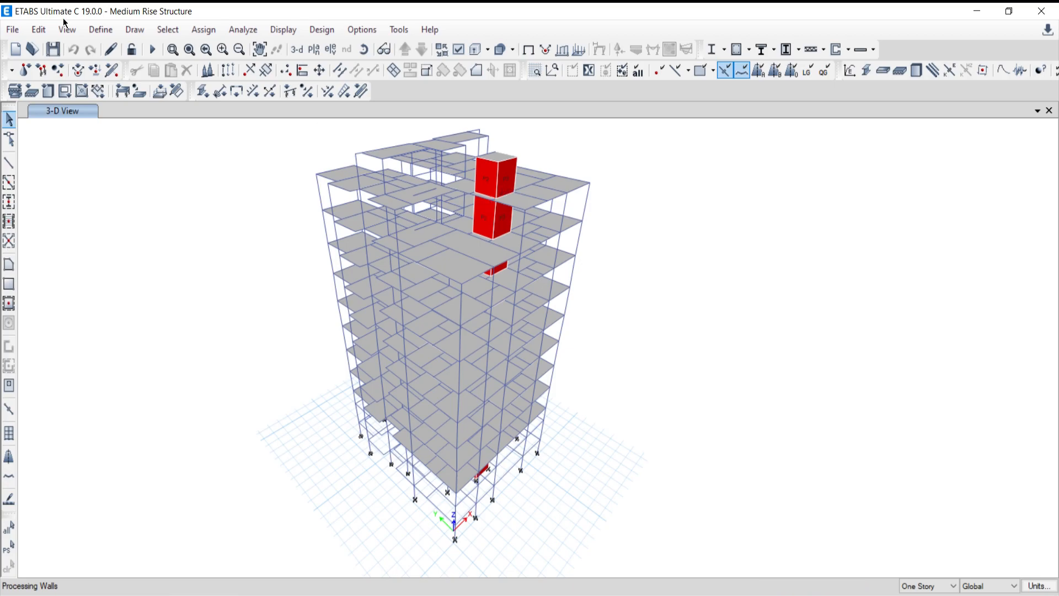
{"action": "left_click", "coordinate": [100, 30]}
{"action": "mouse_move", "coordinate": [233, 249]}
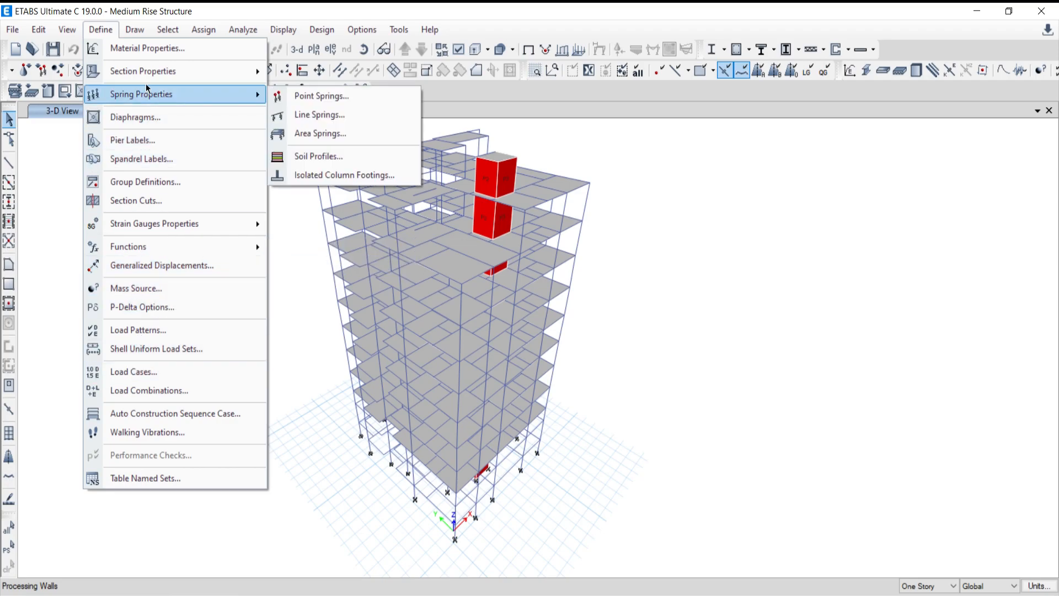
{"action": "left_click", "coordinate": [138, 114]}
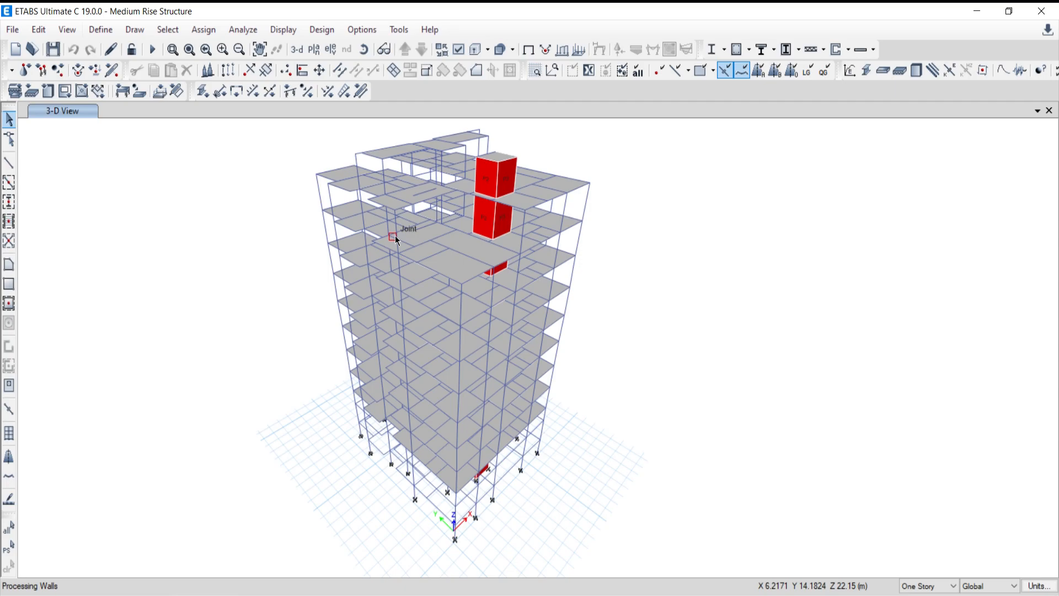
{"action": "left_click", "coordinate": [244, 29]}
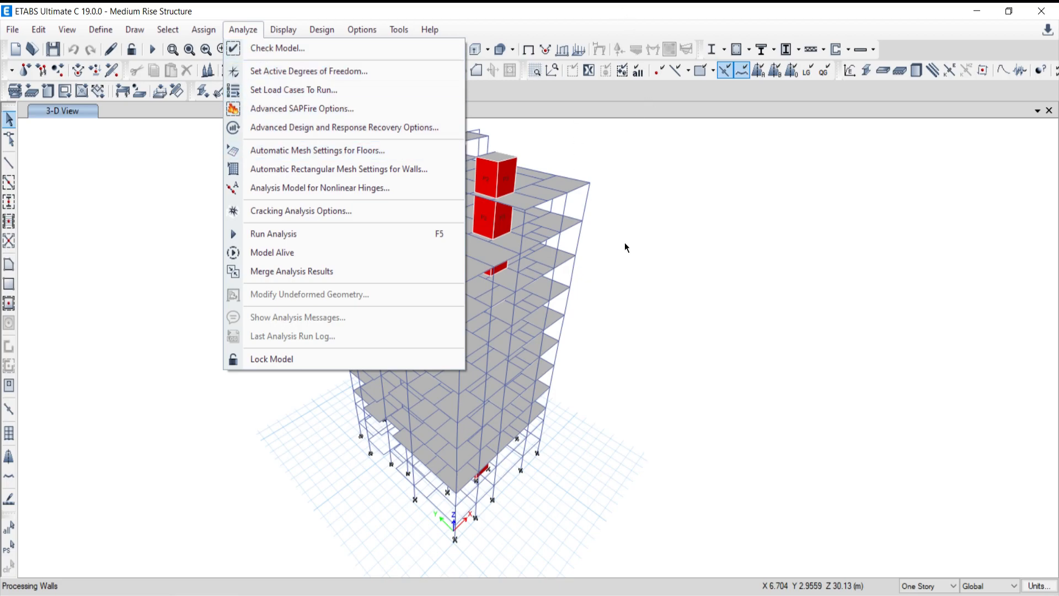
{"action": "left_click", "coordinate": [573, 11]}
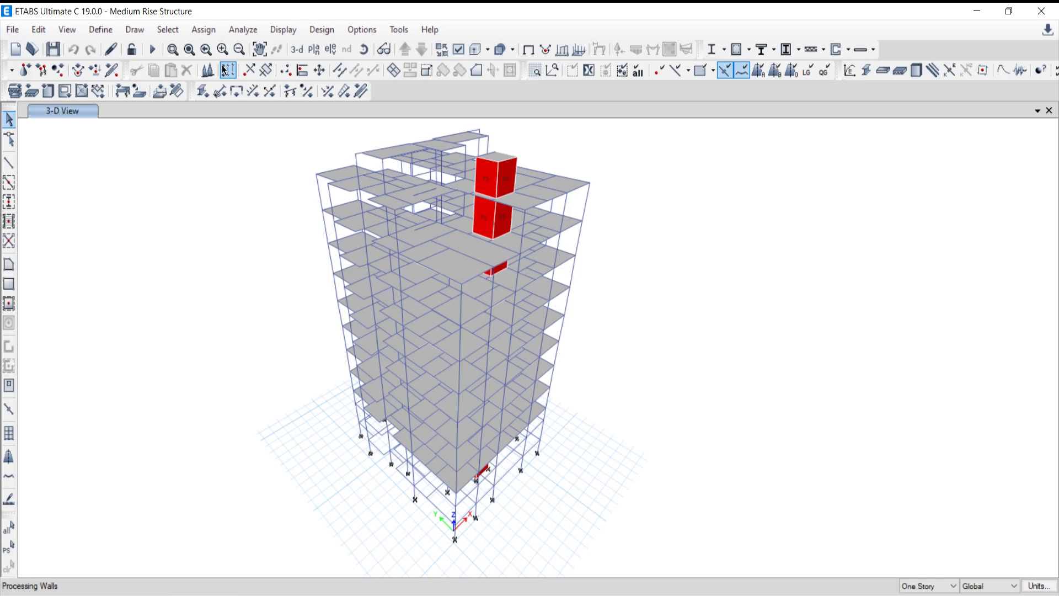
- Run the analysis and start the concrete frame design check to display the longitudinal reinforcement
{"action": "left_click", "coordinate": [153, 50]}
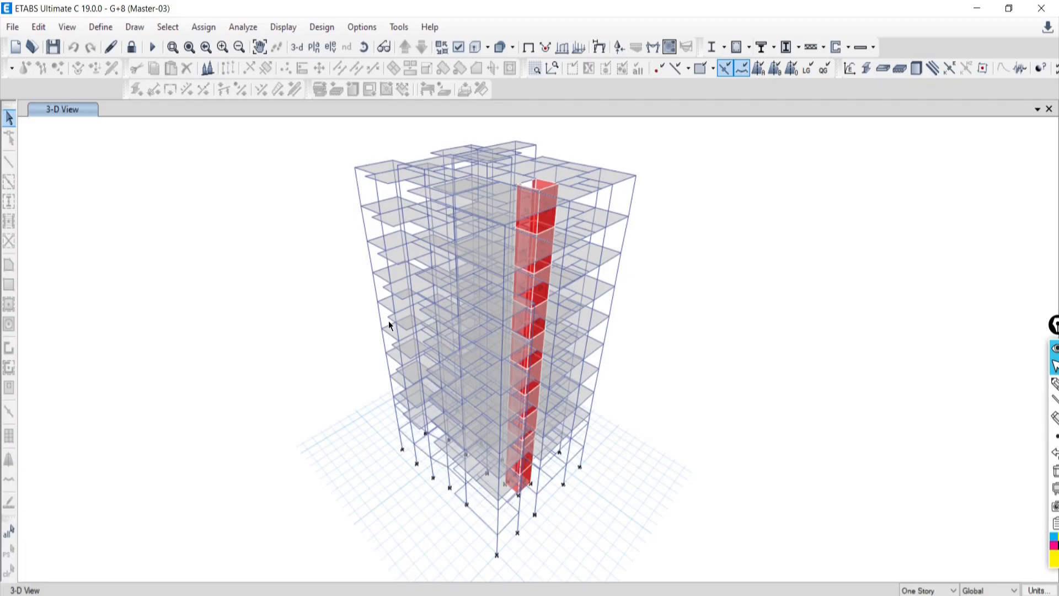
{"action": "left_click", "coordinate": [240, 28]}
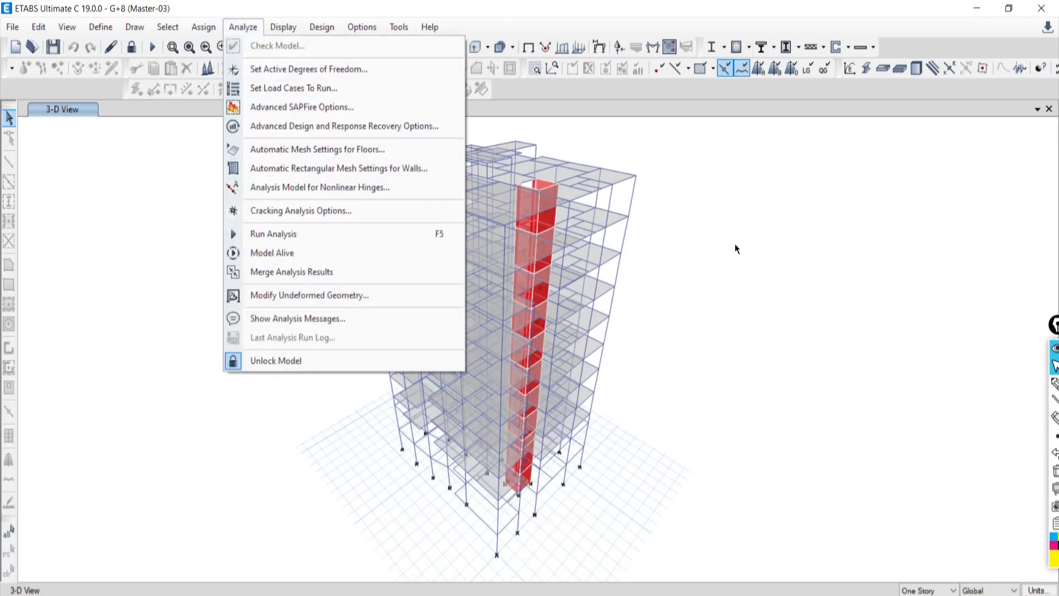
{"action": "left_click", "coordinate": [571, 3]}
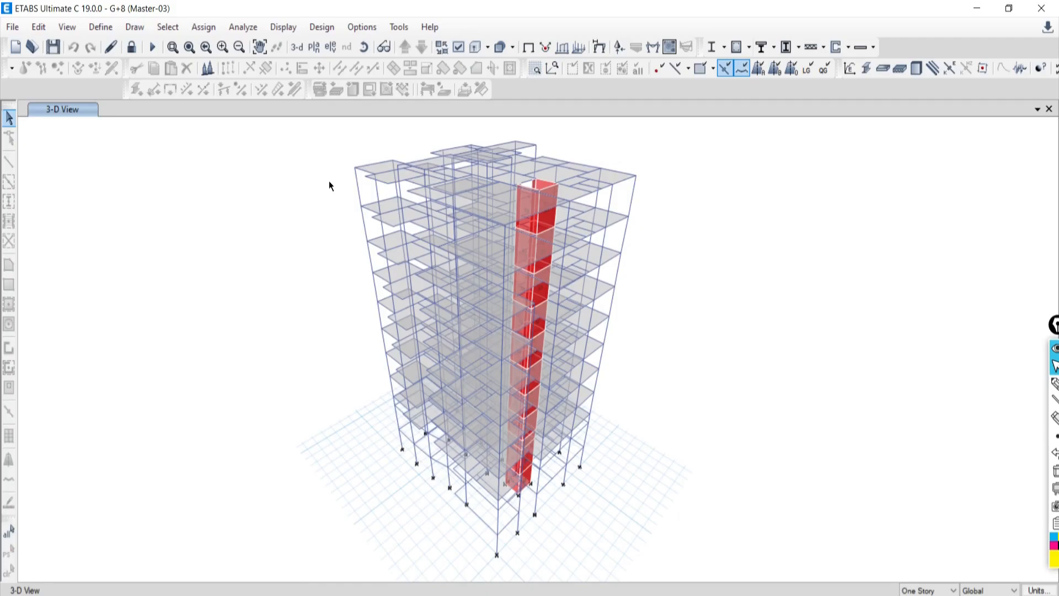
{"action": "left_click", "coordinate": [749, 48]}
{"action": "left_click", "coordinate": [758, 194]}
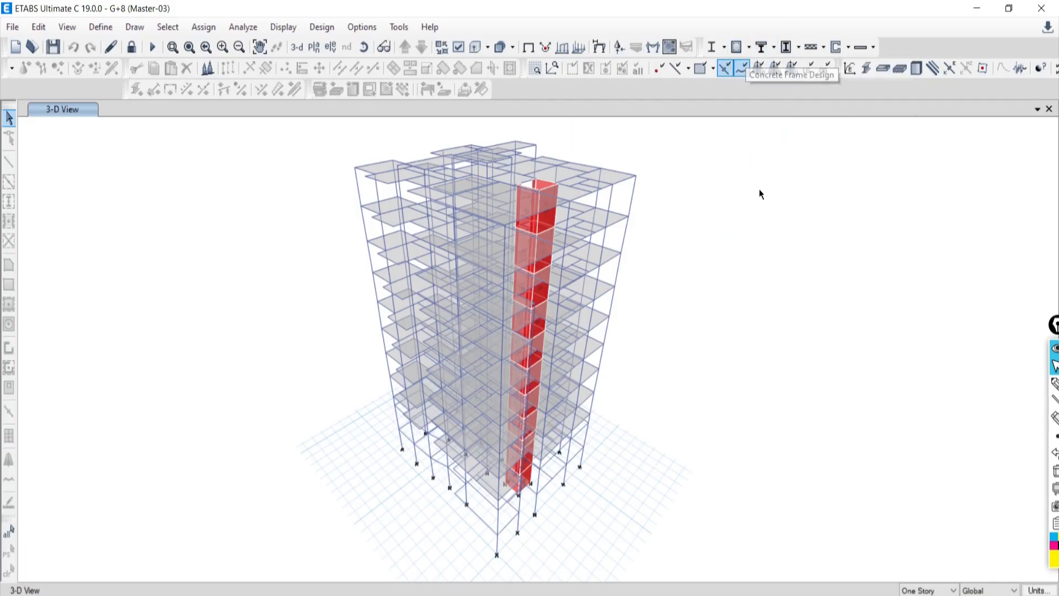
{"action": "left_click", "coordinate": [737, 48]}
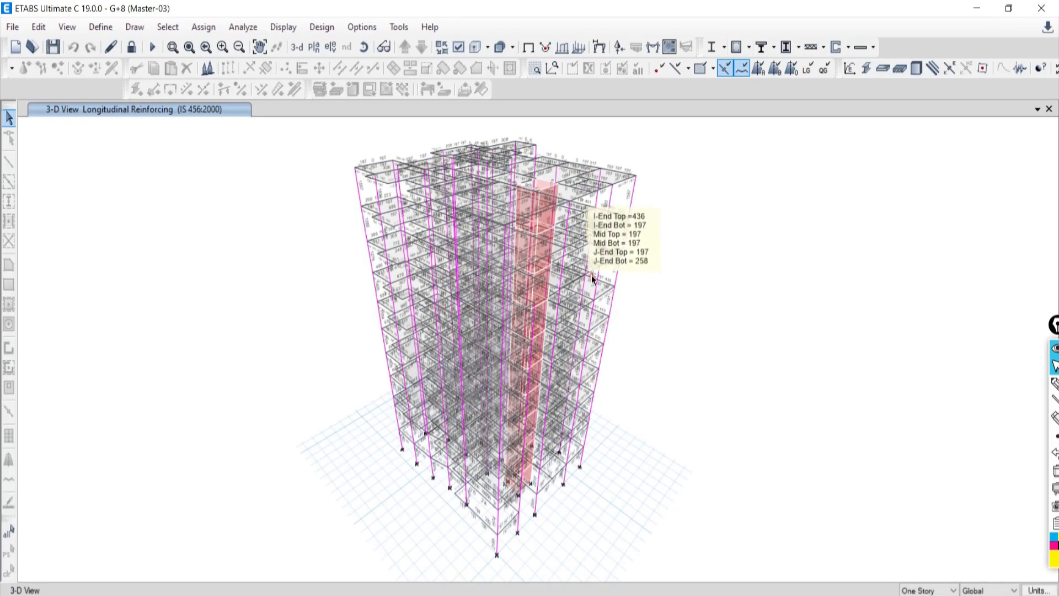
- Open the plan view of the 4TH story and inspect the longitudinal reinforcement values of its beams
{"action": "left_click", "coordinate": [314, 46]}
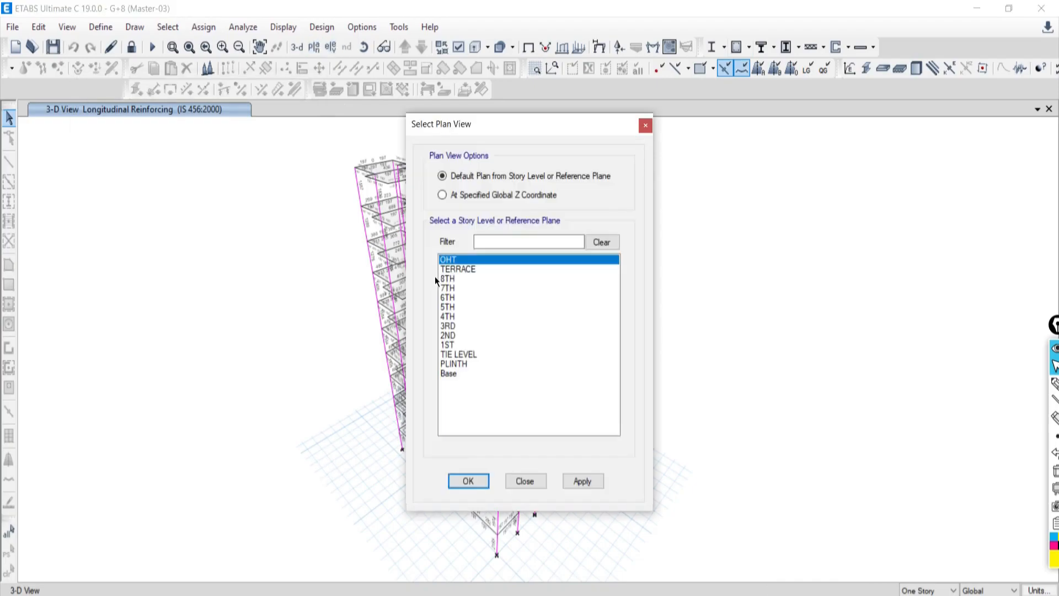
{"action": "left_click", "coordinate": [463, 317]}
{"action": "left_click", "coordinate": [582, 481]}
{"action": "left_click", "coordinate": [527, 481]}
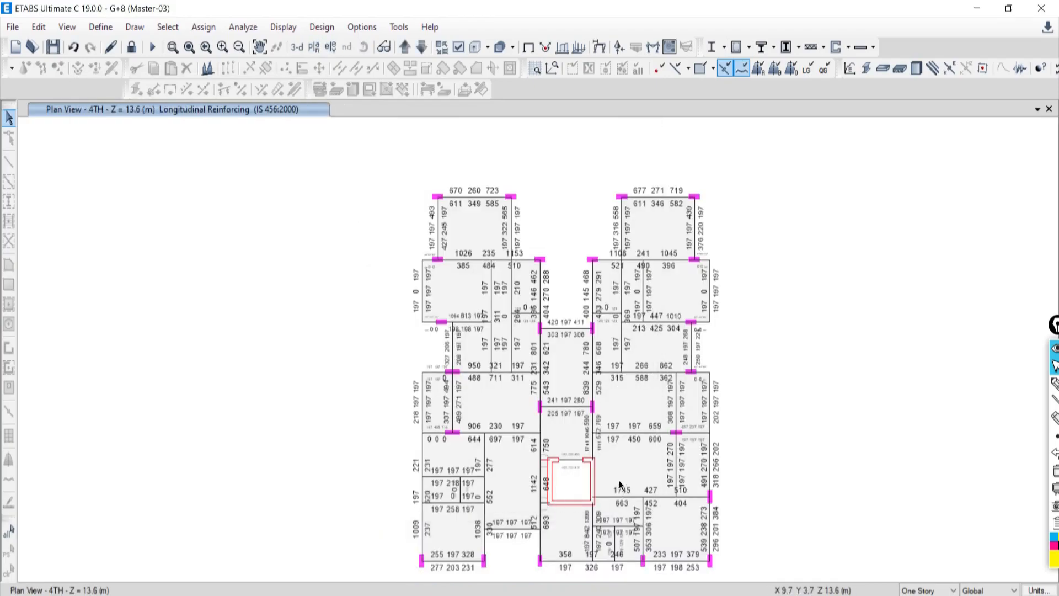
{"action": "scroll", "coordinate": [422, 229], "scroll_direction": "up", "scroll_amount": 4}
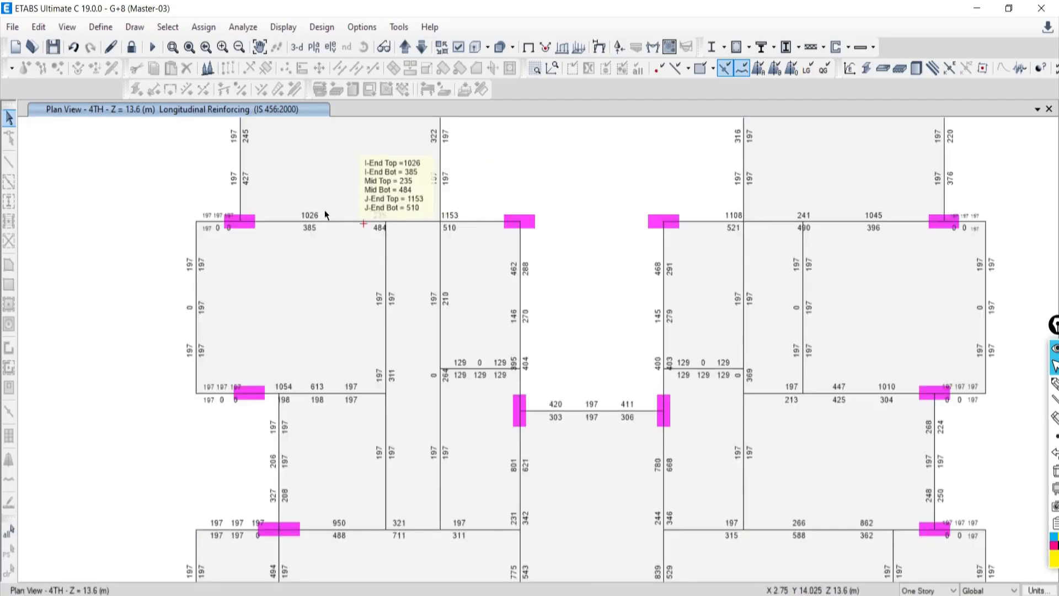
{"action": "scroll", "coordinate": [317, 210], "scroll_direction": "up", "scroll_amount": 4}
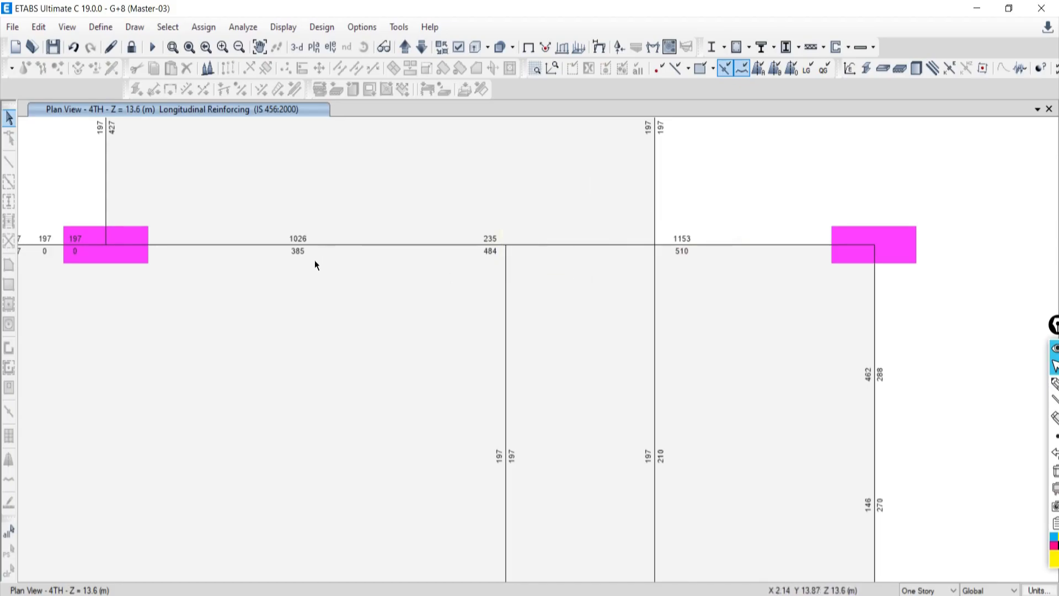
{"action": "scroll", "coordinate": [588, 293], "scroll_direction": "down", "scroll_amount": 3}
{"action": "scroll", "coordinate": [588, 293], "scroll_direction": "down", "scroll_amount": 2}
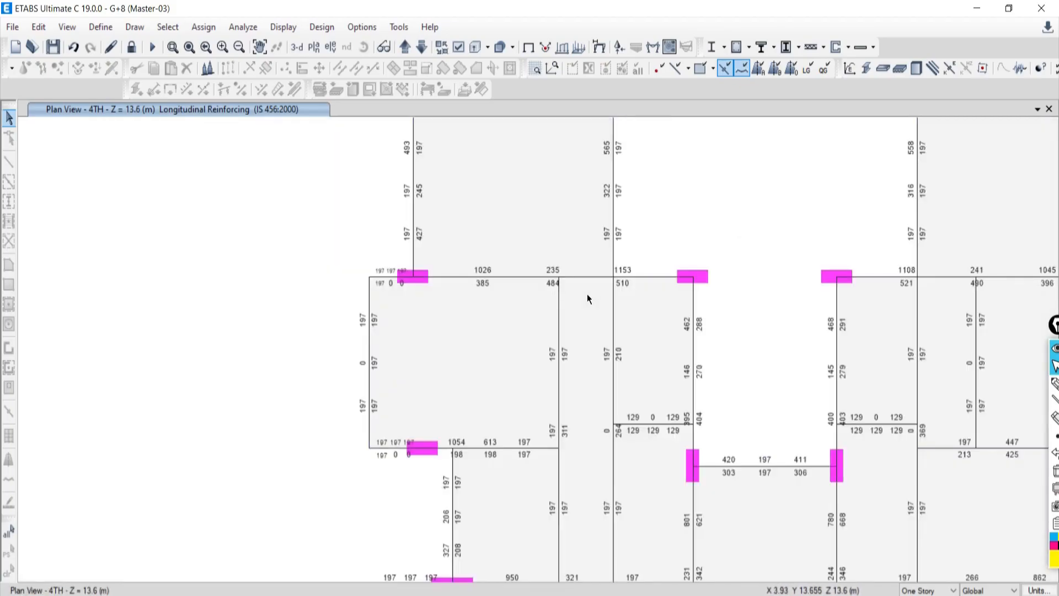
{"action": "middle_click_drag", "start_coordinate": [598, 323], "coordinate": [470, 289]}
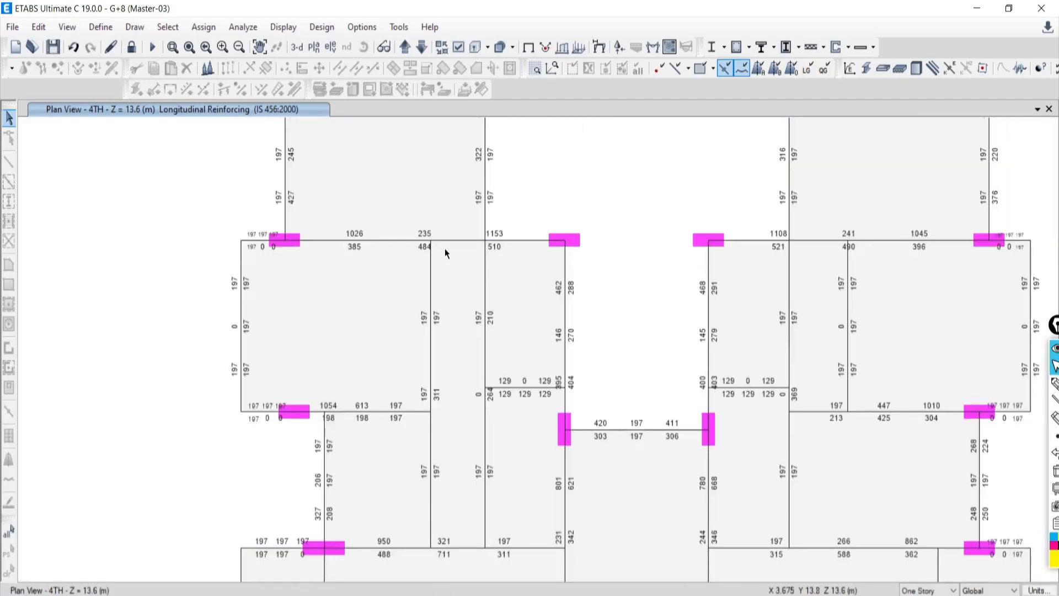
- Check the column reinforcement in the default 3-D view, and open the 5TH story plan to inspect its beam reinforcement
{"action": "left_click", "coordinate": [297, 47]}
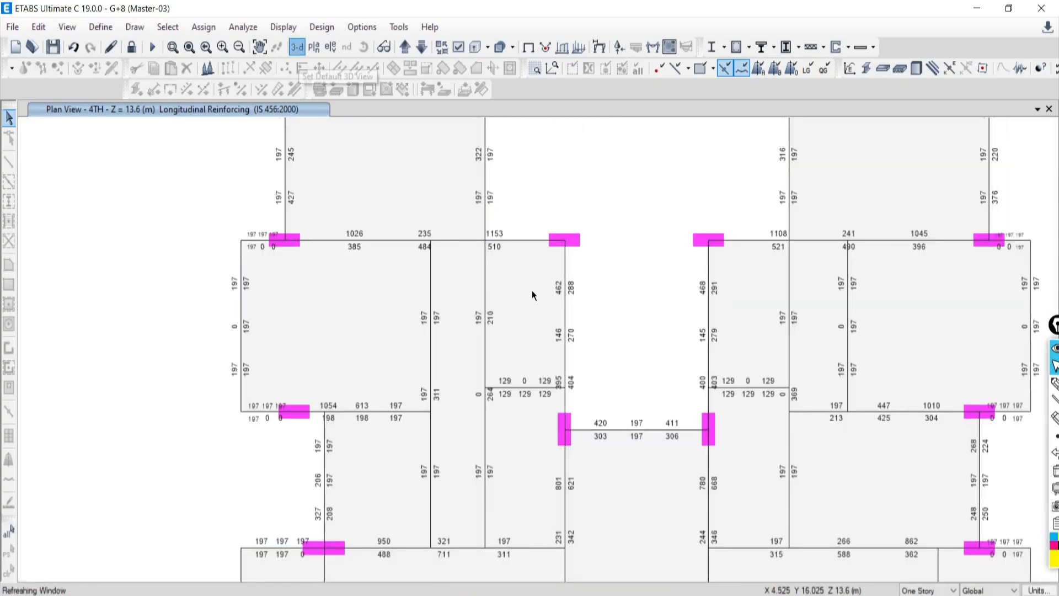
{"action": "scroll", "coordinate": [374, 267], "scroll_direction": "up", "scroll_amount": 5}
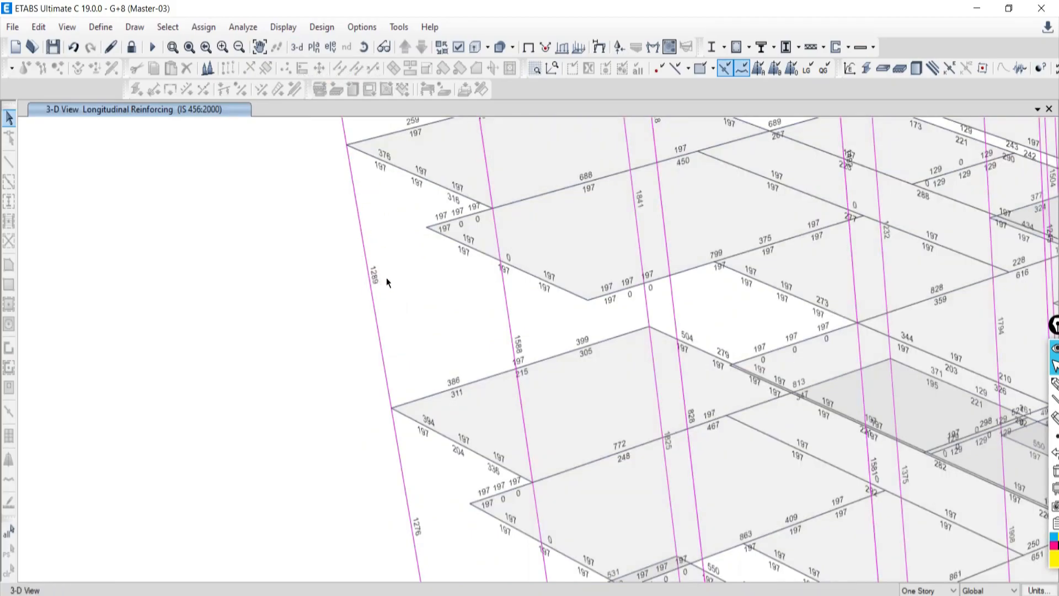
{"action": "left_click", "coordinate": [314, 48]}
{"action": "left_click", "coordinate": [477, 307]}
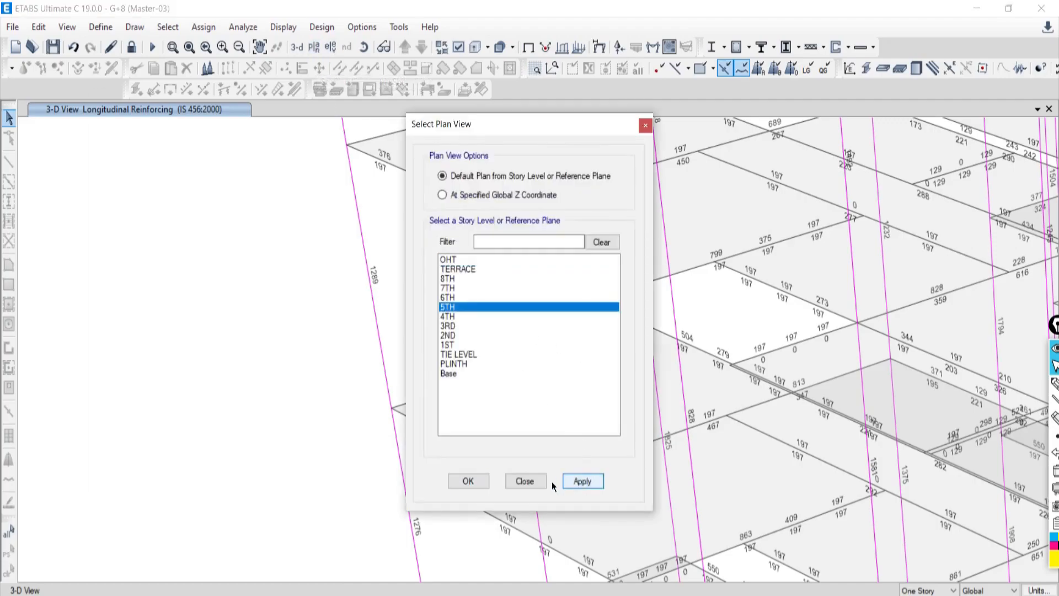
{"action": "left_click", "coordinate": [582, 481]}
{"action": "scroll", "coordinate": [643, 280], "scroll_direction": "up", "scroll_amount": 5}
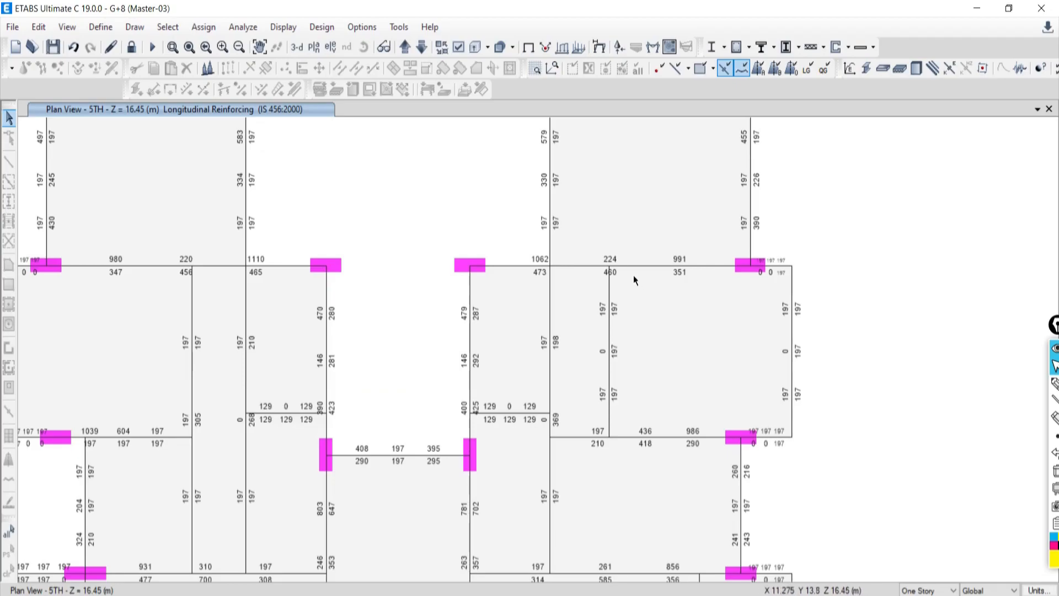
{"action": "mouse_move", "coordinate": [632, 268]}
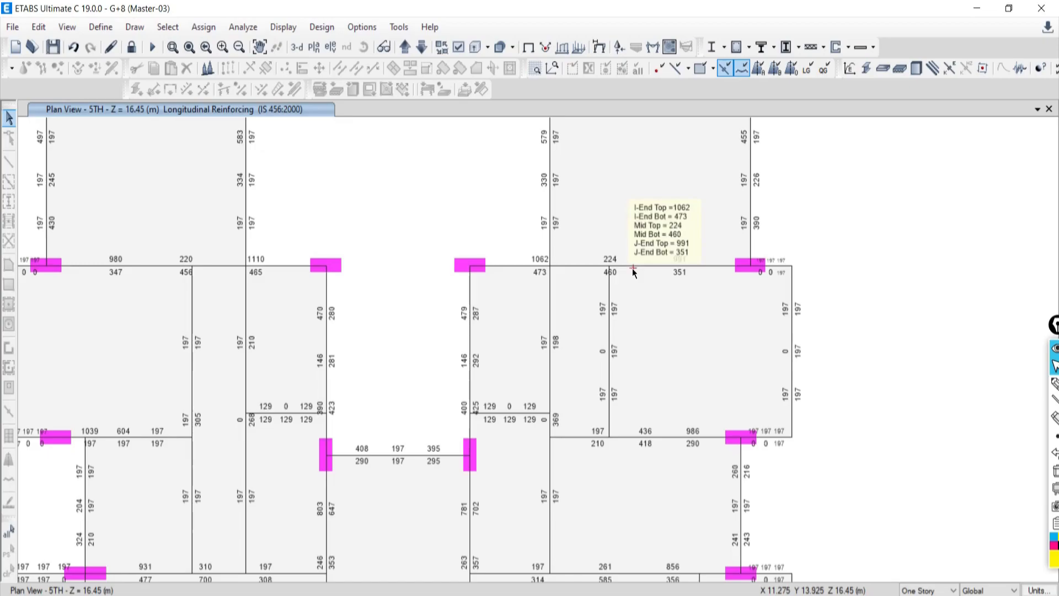
{"action": "middle_click_drag", "start_coordinate": [151, 317], "coordinate": [310, 305]}
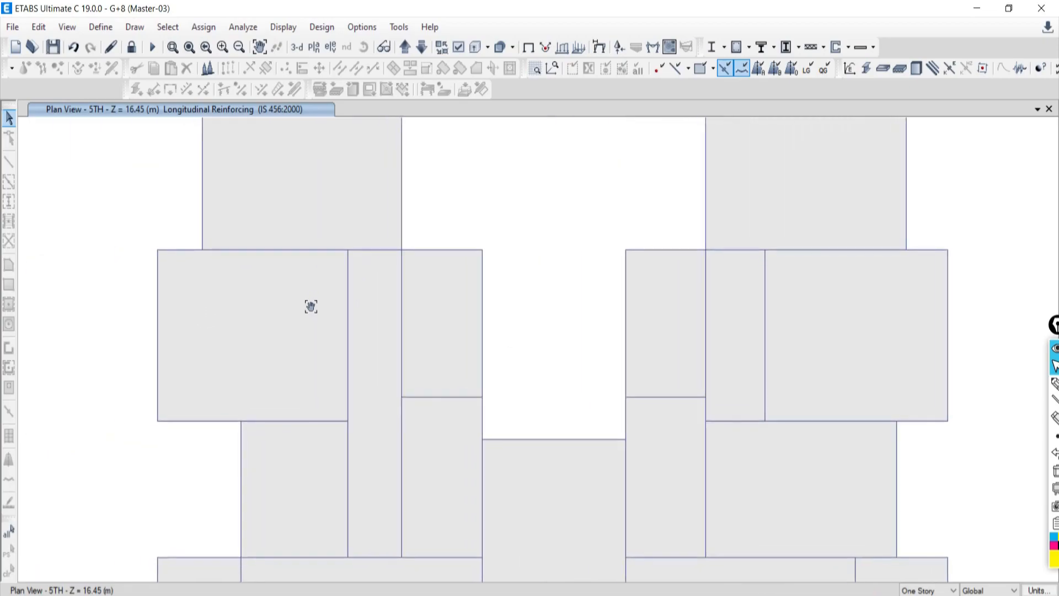
- Inspect the 5TH story beam with top reinforcement 980, 220 and 1110, and open its concrete beam design information
{"action": "left_click", "coordinate": [363, 249]}
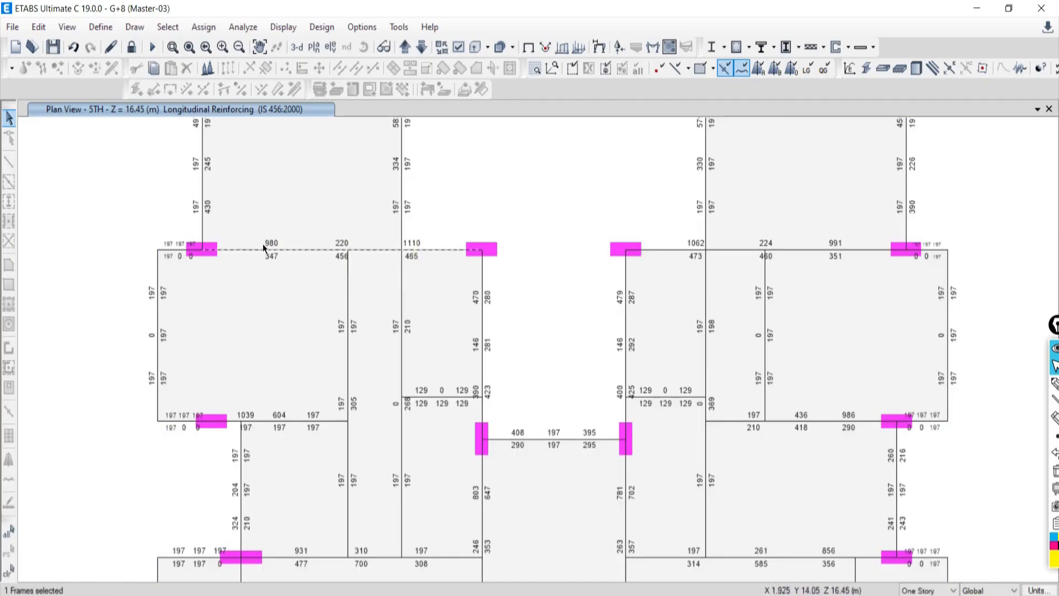
{"action": "scroll", "coordinate": [259, 230], "scroll_direction": "up", "scroll_amount": 2}
{"action": "scroll", "coordinate": [261, 236], "scroll_direction": "up", "scroll_amount": 1}
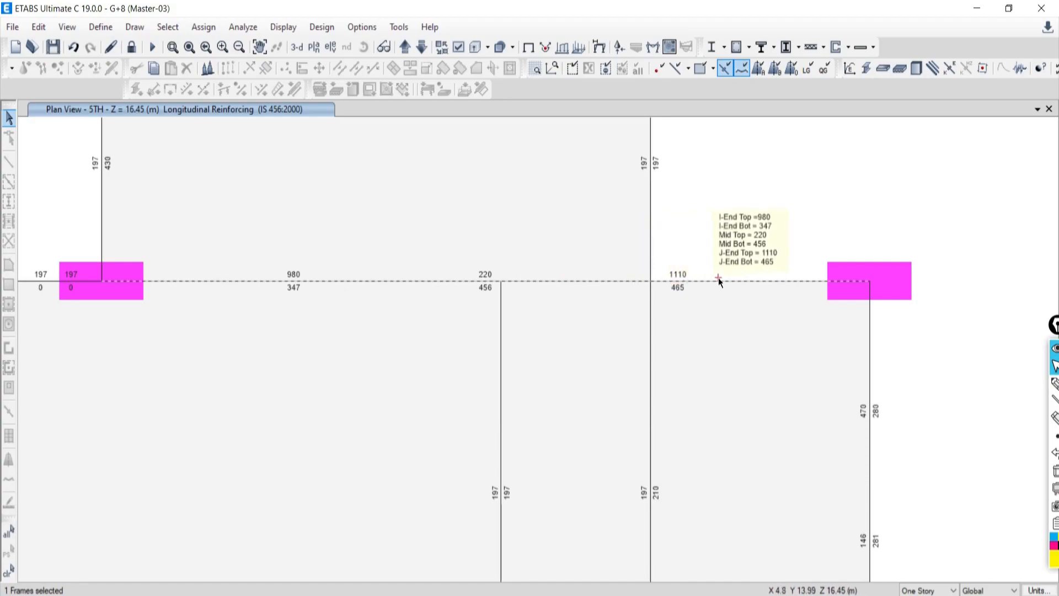
{"action": "mouse_move", "coordinate": [649, 277]}
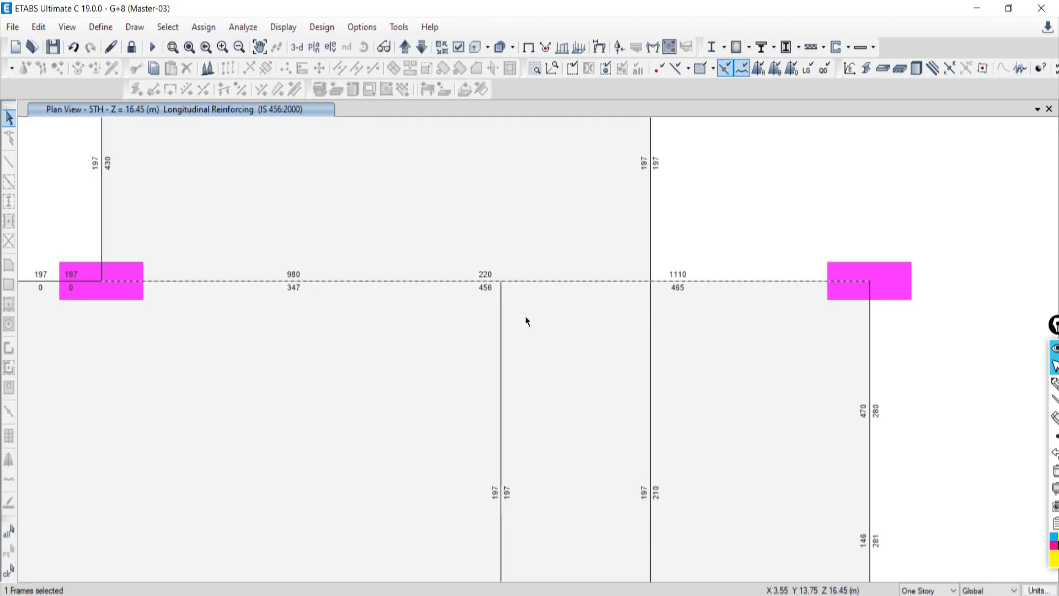
{"action": "left_click", "coordinate": [435, 279]}
{"action": "mouse_move", "coordinate": [441, 282]}
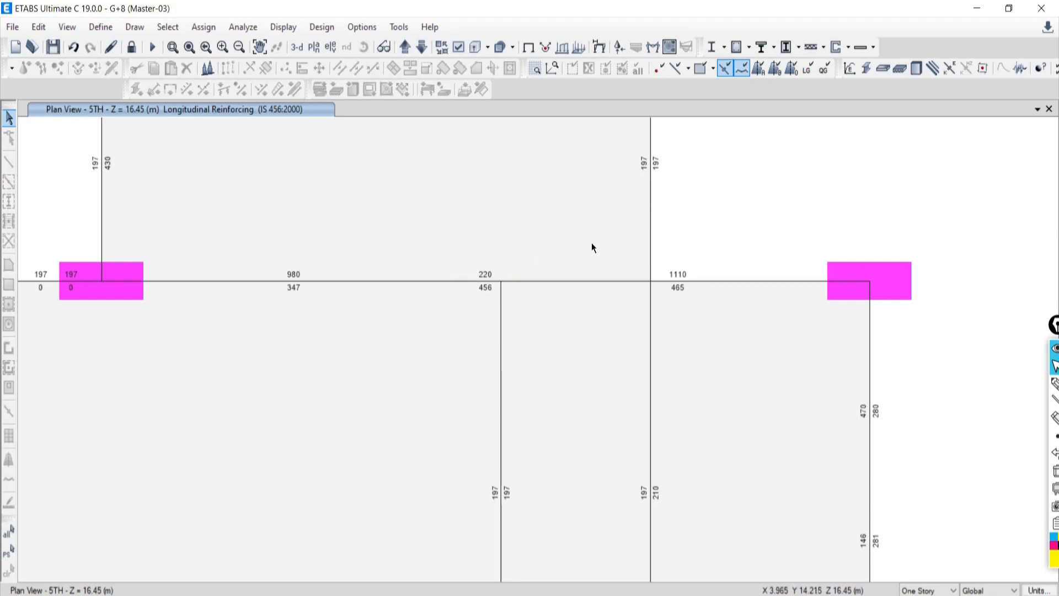
{"action": "right_click", "coordinate": [561, 282]}
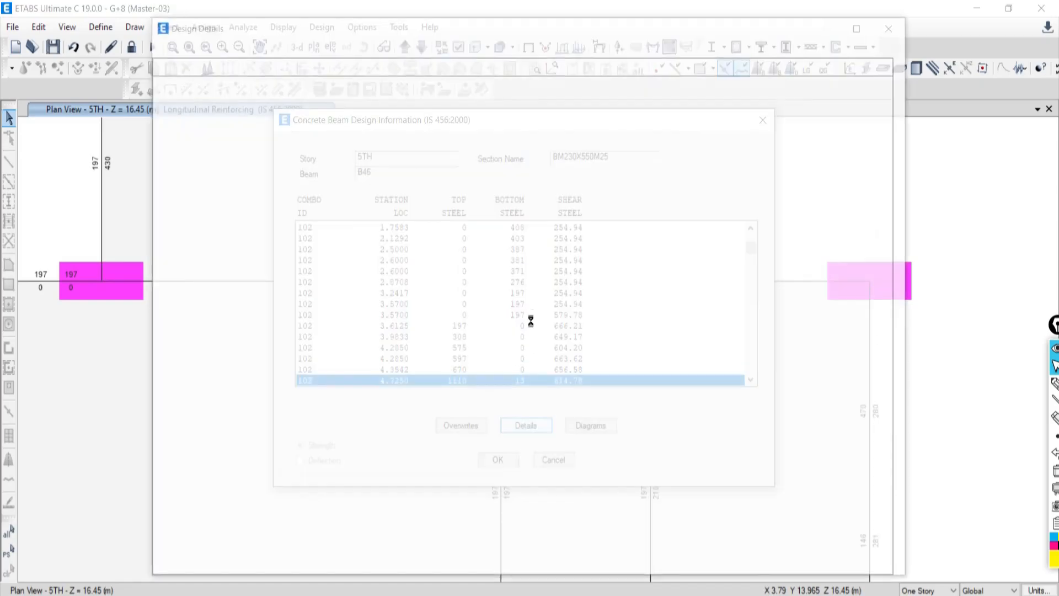
- Review the factored forces, flexural reinforcement, shear and torsion tables in the design summary of the 5TH story beam B46
{"action": "scroll", "coordinate": [514, 414], "scroll_direction": "down", "scroll_amount": 10}
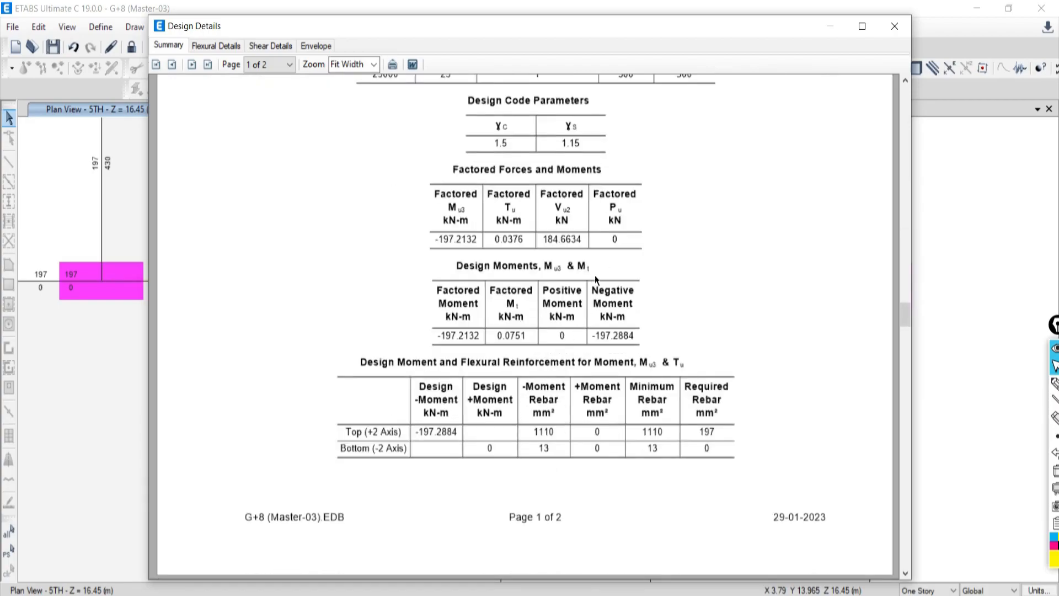
{"action": "scroll", "coordinate": [518, 367], "scroll_direction": "down", "scroll_amount": 5}
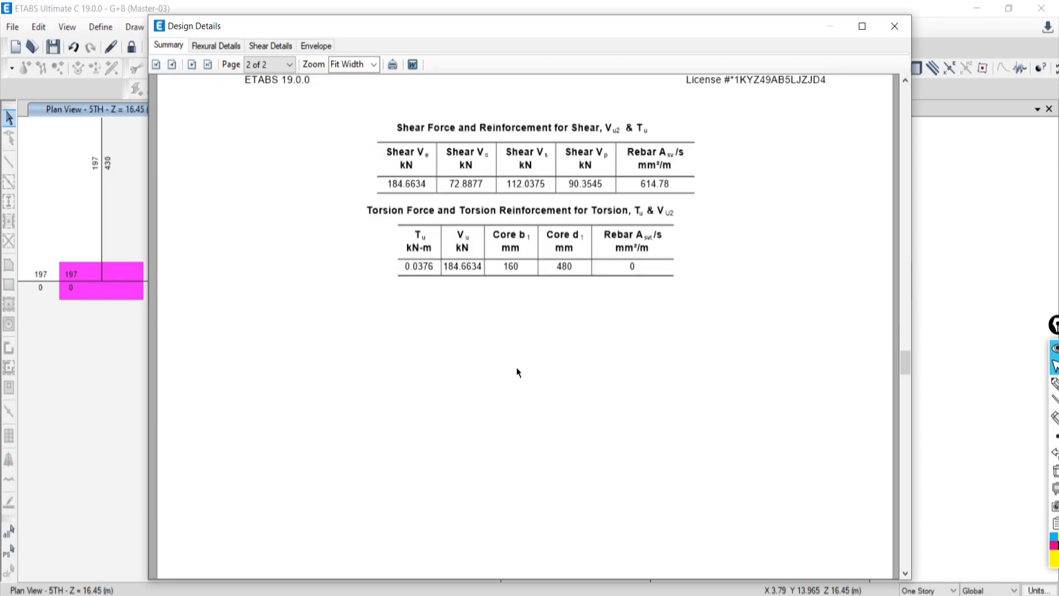
{"action": "scroll", "coordinate": [518, 367], "scroll_direction": "up", "scroll_amount": 5}
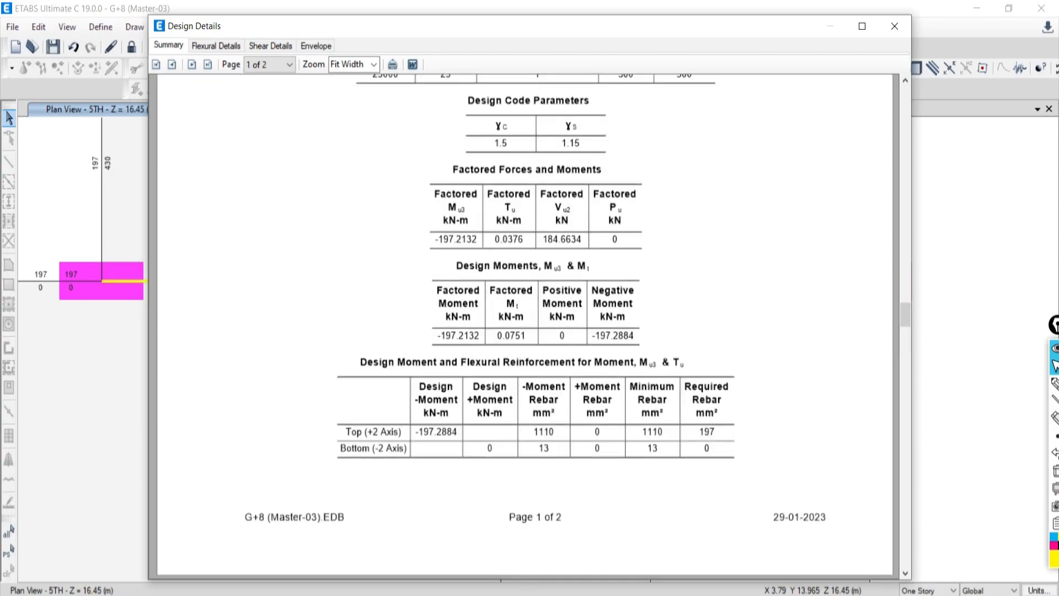
- Switch to the ALL IN ONE workbook in Excel and show the beginning of the Beam Design sheet
{"action": "left_click", "coordinate": [496, 594]}
{"action": "left_click", "coordinate": [222, 574]}
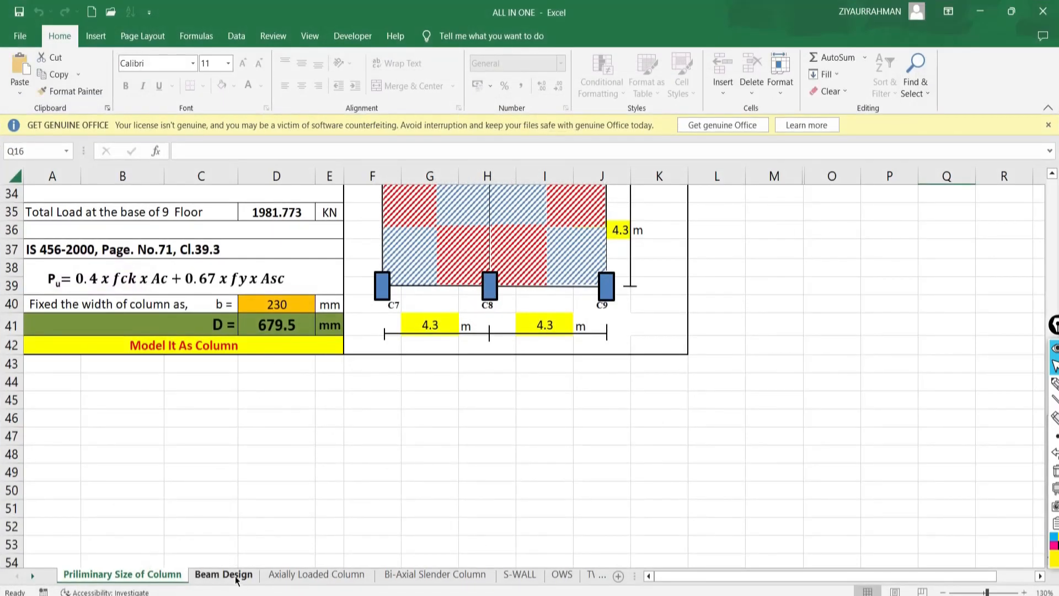
{"action": "scroll", "coordinate": [397, 354], "scroll_direction": "up", "scroll_amount": 3}
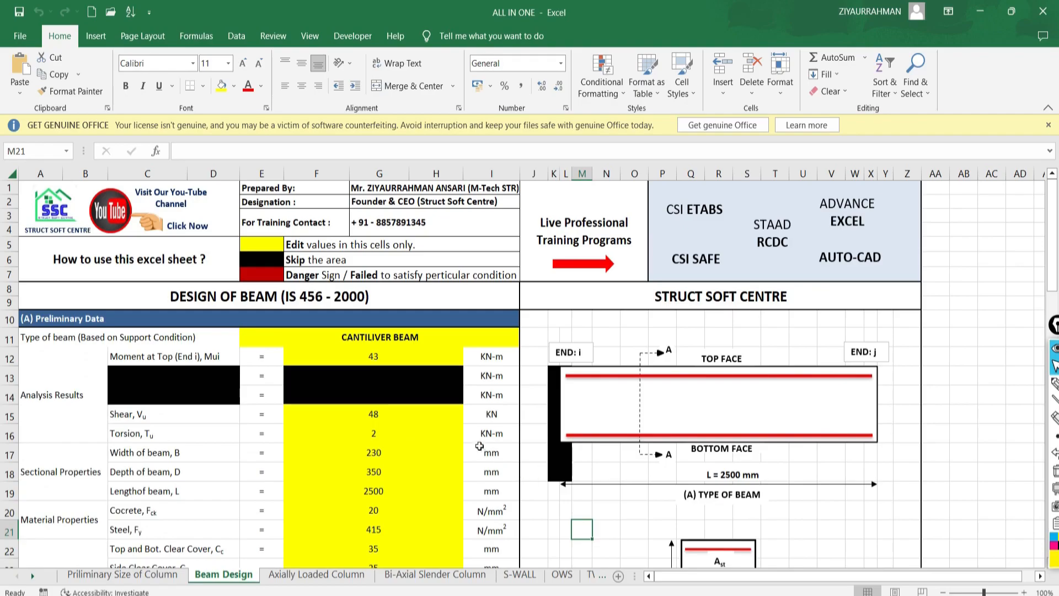
- Try the fixed and simply supported beam types in the preliminary data, and set the type back to CANTILIVER BEAM
{"action": "left_click", "coordinate": [427, 339]}
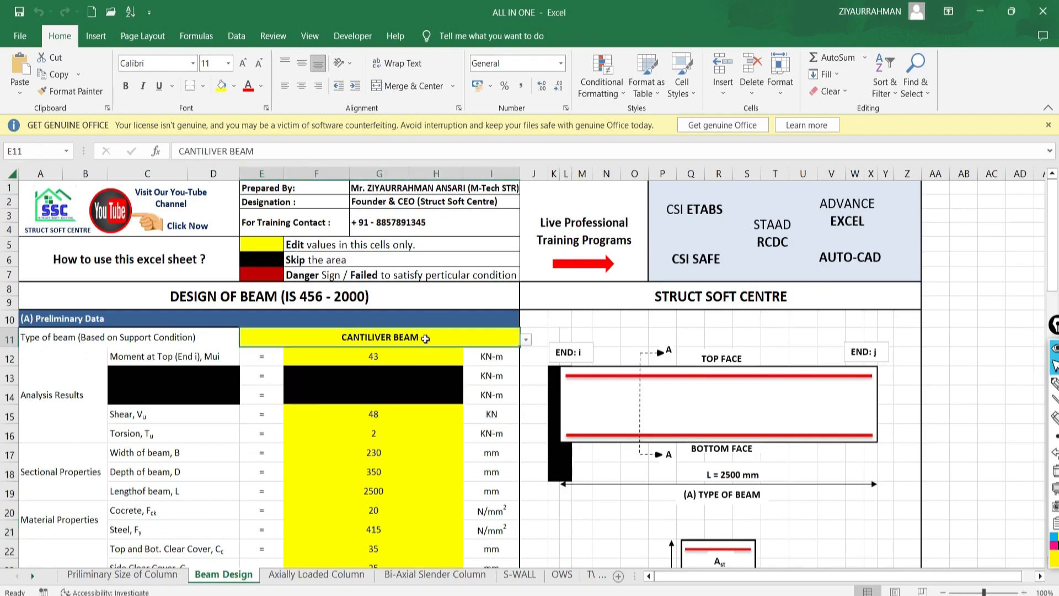
{"action": "left_click", "coordinate": [525, 339]}
{"action": "left_click", "coordinate": [263, 352]}
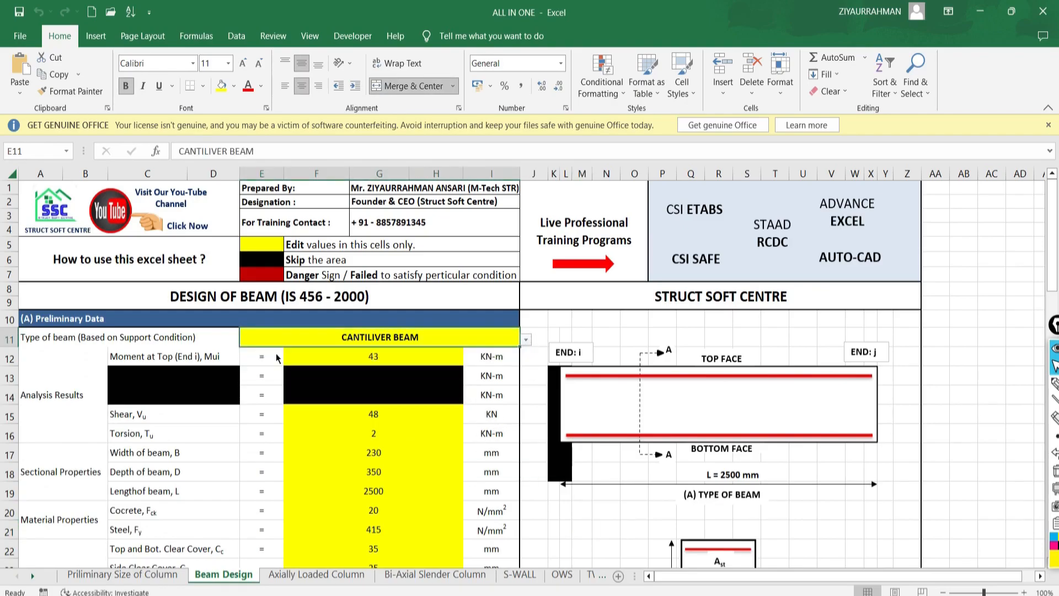
{"action": "left_click", "coordinate": [526, 339]}
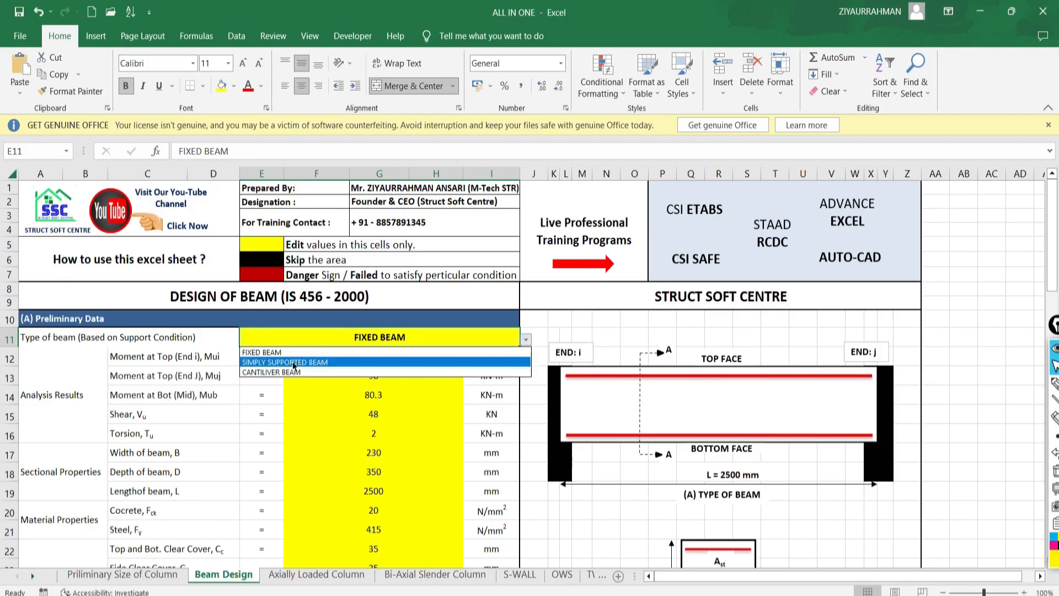
{"action": "left_click", "coordinate": [377, 364]}
{"action": "left_click", "coordinate": [526, 339]}
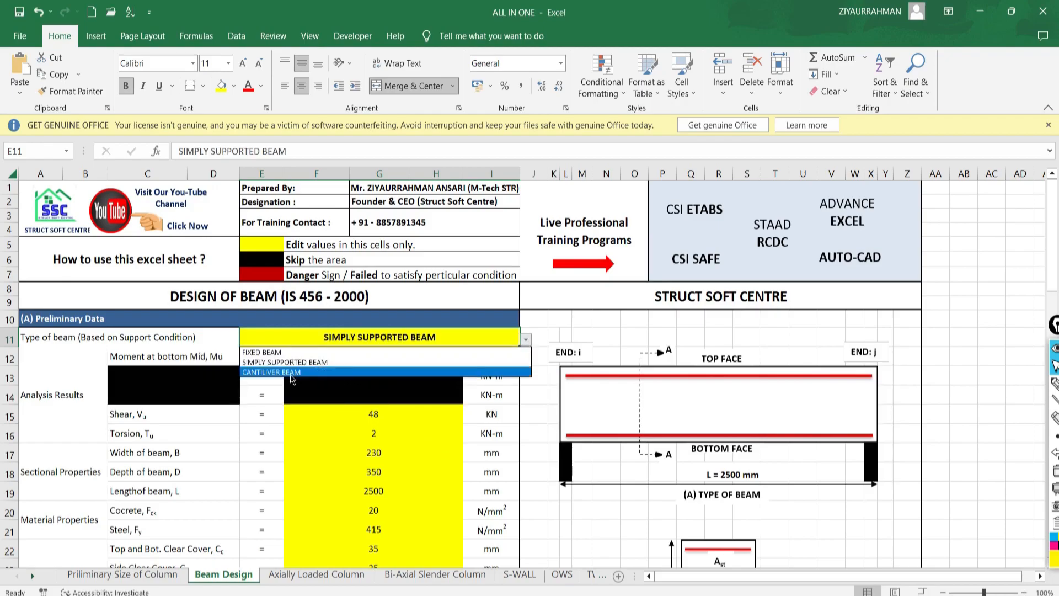
{"action": "left_click", "coordinate": [293, 377]}
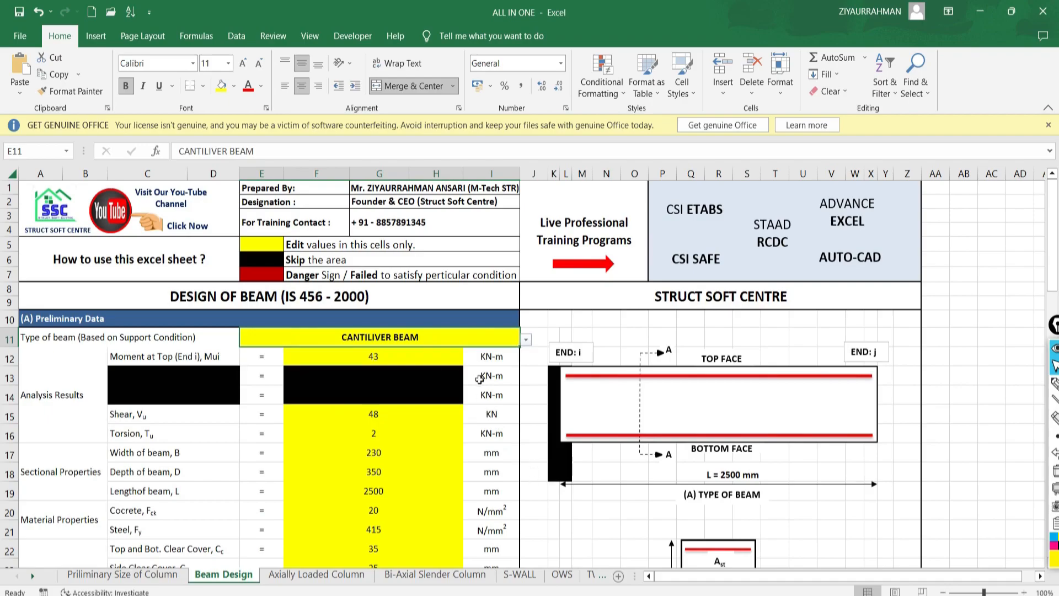
- Compare the Beam Design sheet's inputs with the section and material properties in the ETABS beam summary, and close the beam's design windows
{"action": "scroll", "coordinate": [470, 378], "scroll_direction": "down", "scroll_amount": 3}
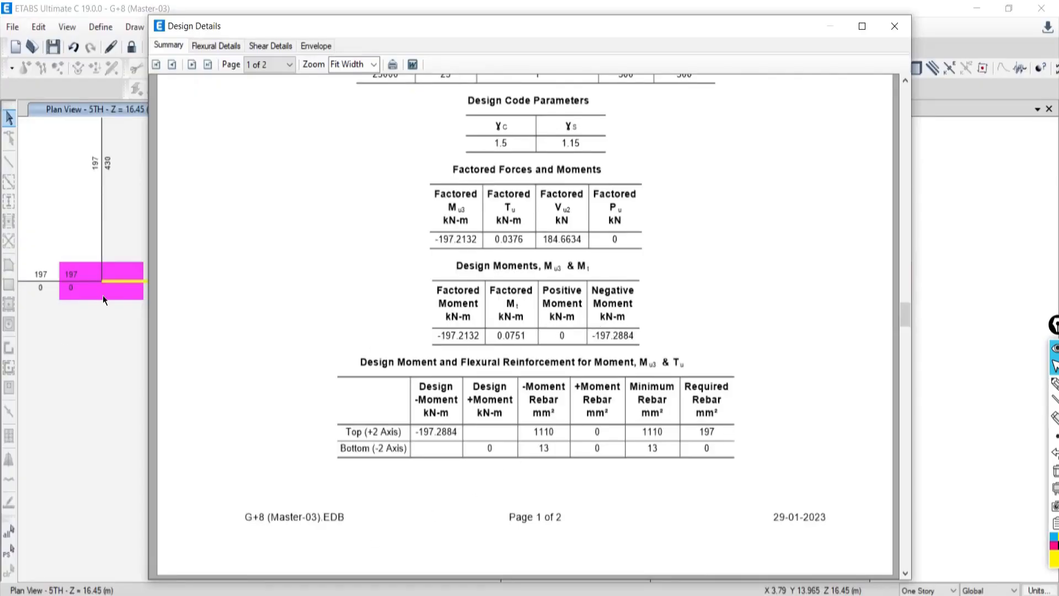
{"action": "left_click_drag", "start_coordinate": [904, 313], "coordinate": [907, 91]}
{"action": "scroll", "coordinate": [561, 260], "scroll_direction": "down", "scroll_amount": 2}
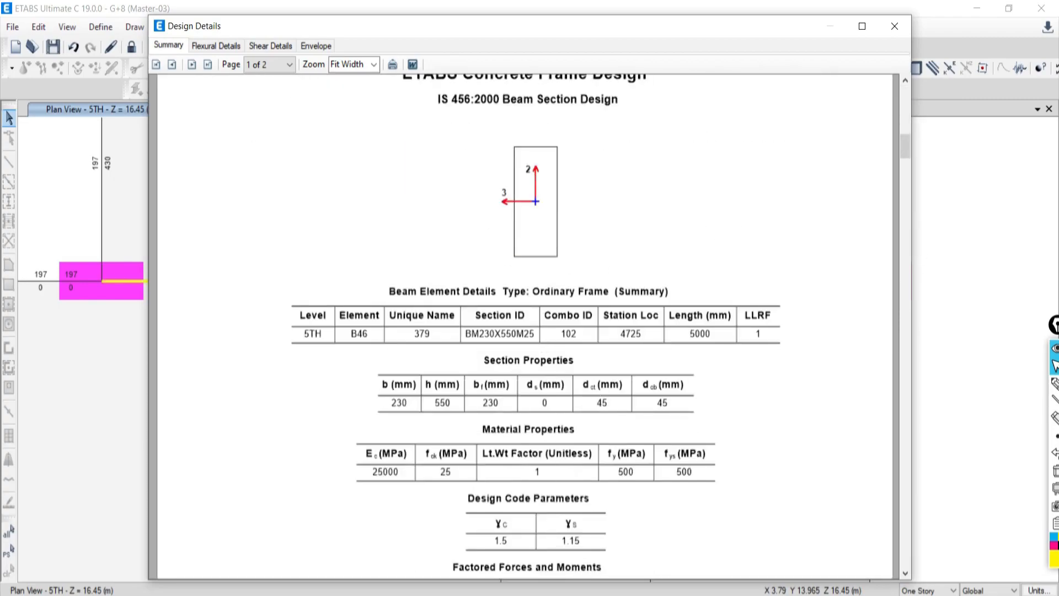
{"action": "key", "text": "alt+Tab"}
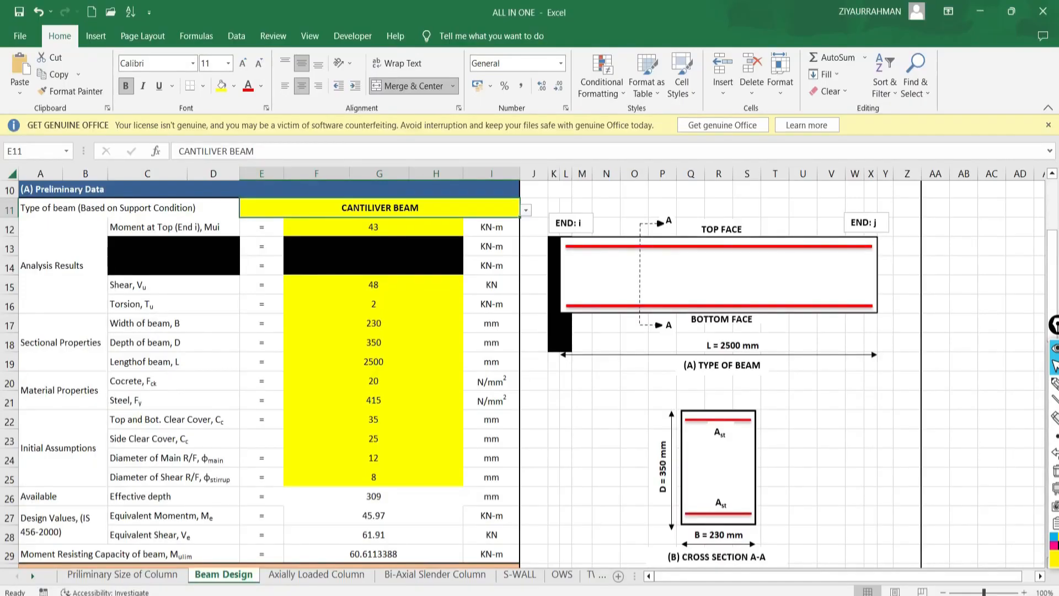
{"action": "key", "text": "alt+Tab"}
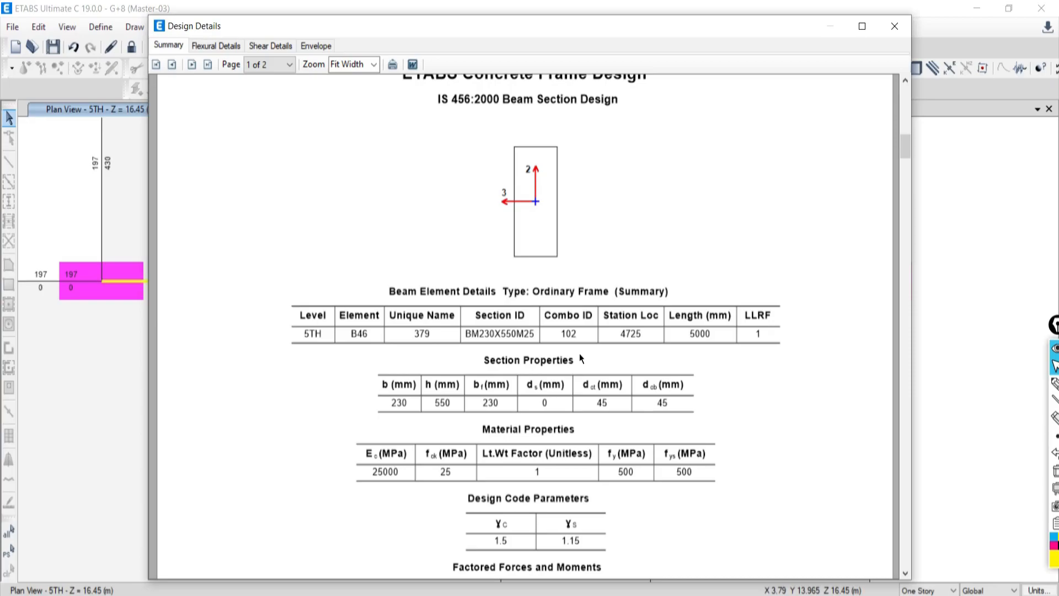
{"action": "left_click", "coordinate": [893, 26]}
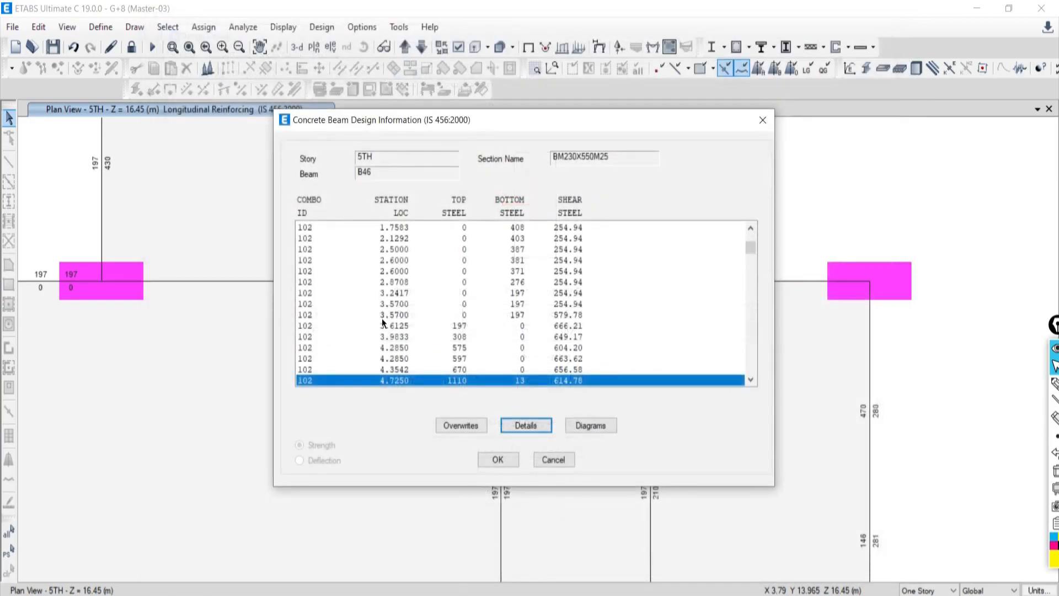
{"action": "left_click", "coordinate": [555, 458]}
- On the 5TH story plan, open the design information of the left column supporting the 222, 197, 265 beam and view its interaction surface
{"action": "scroll", "coordinate": [342, 340], "scroll_direction": "down", "scroll_amount": 6}
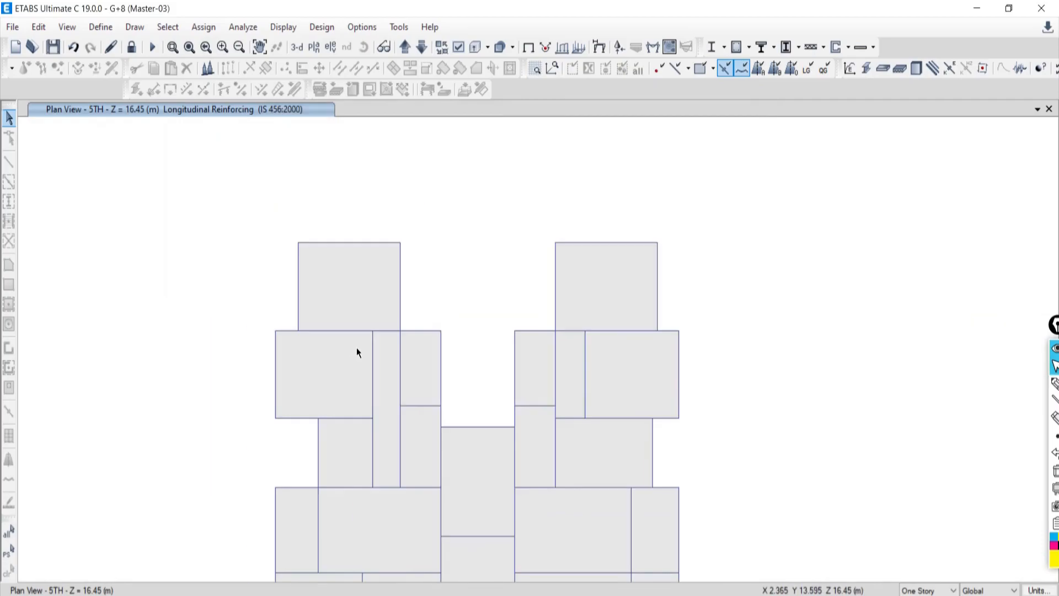
{"action": "scroll", "coordinate": [395, 388], "scroll_direction": "up", "scroll_amount": 3}
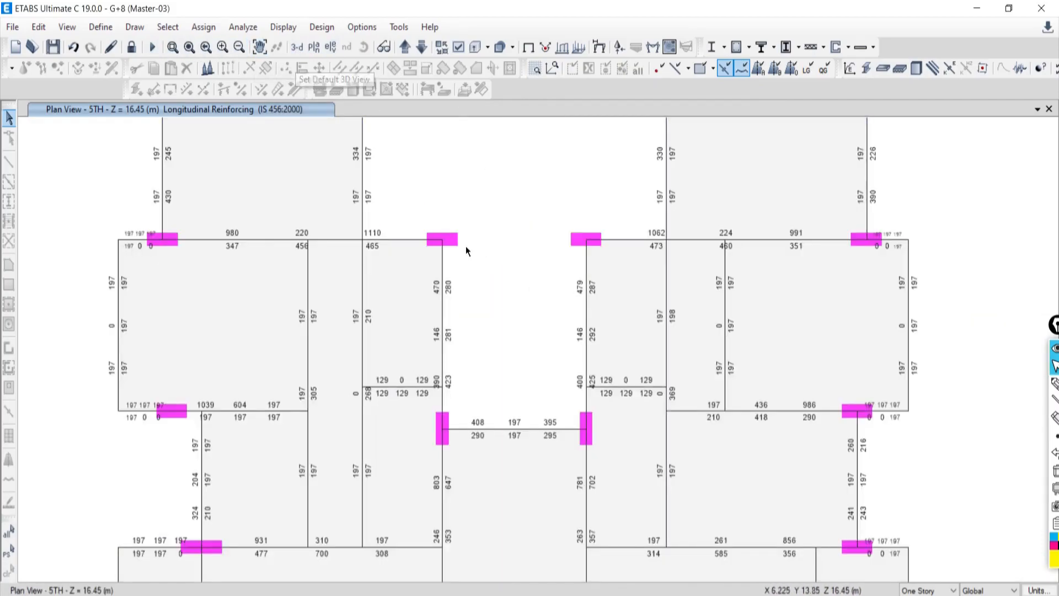
{"action": "scroll", "coordinate": [450, 246], "scroll_direction": "up", "scroll_amount": 3}
{"action": "scroll", "coordinate": [450, 304], "scroll_direction": "down", "scroll_amount": 3}
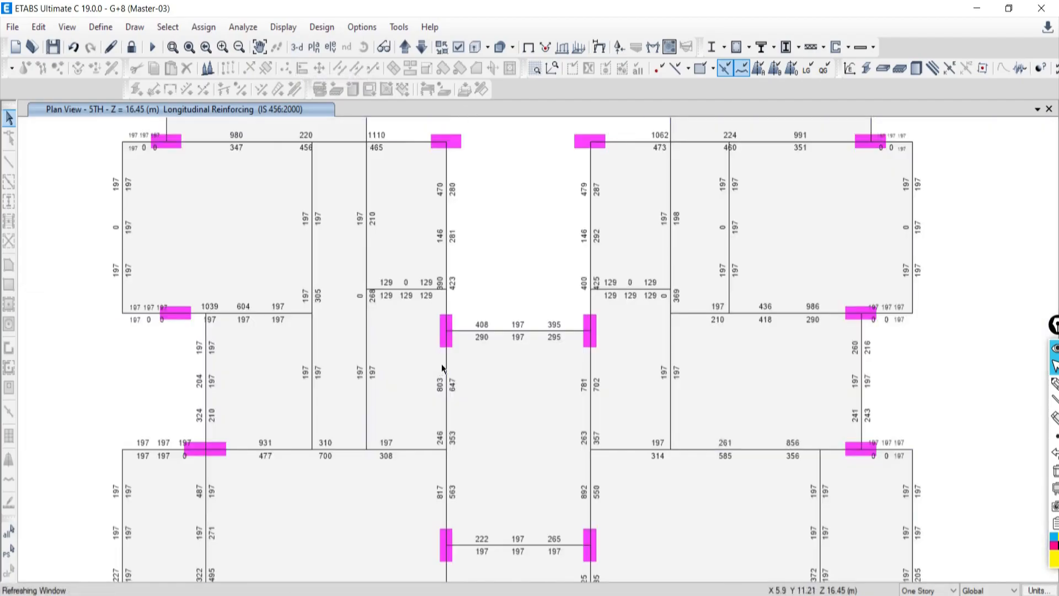
{"action": "middle_click_drag", "start_coordinate": [414, 561], "coordinate": [416, 409]}
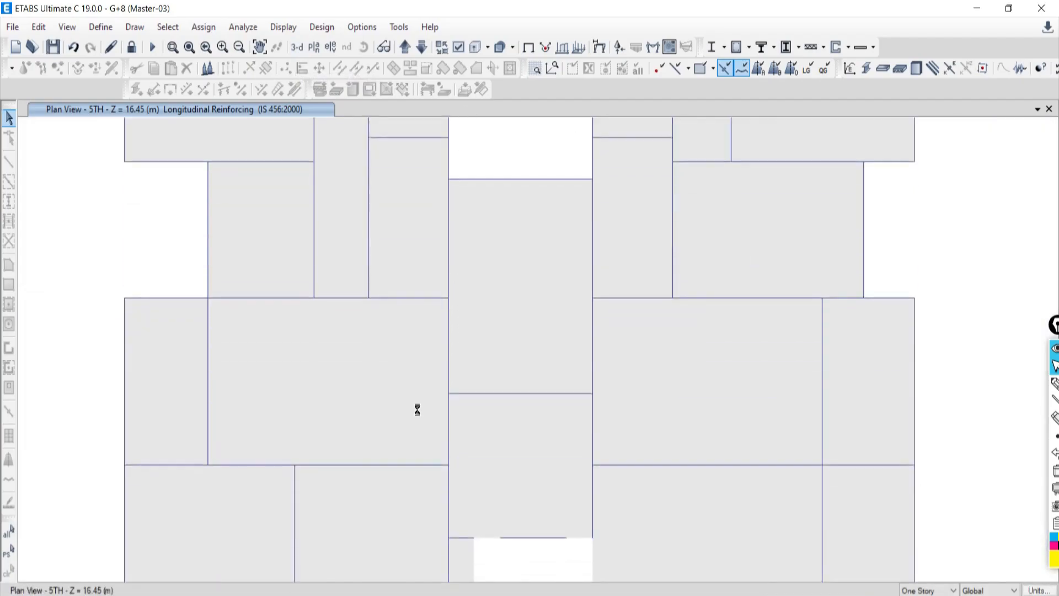
{"action": "scroll", "coordinate": [447, 394], "scroll_direction": "up", "scroll_amount": 3}
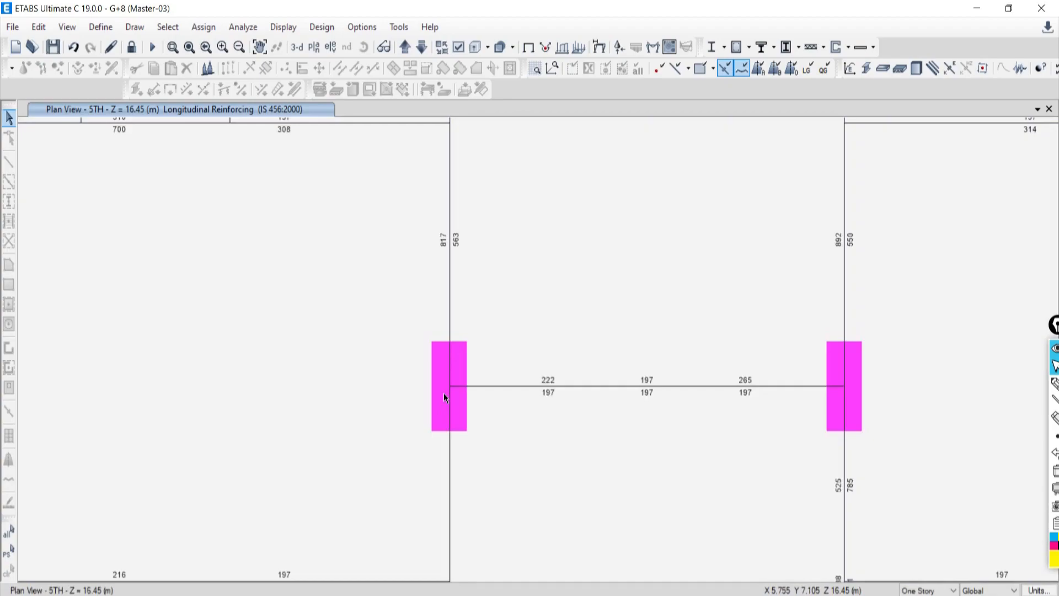
{"action": "mouse_move", "coordinate": [446, 388]}
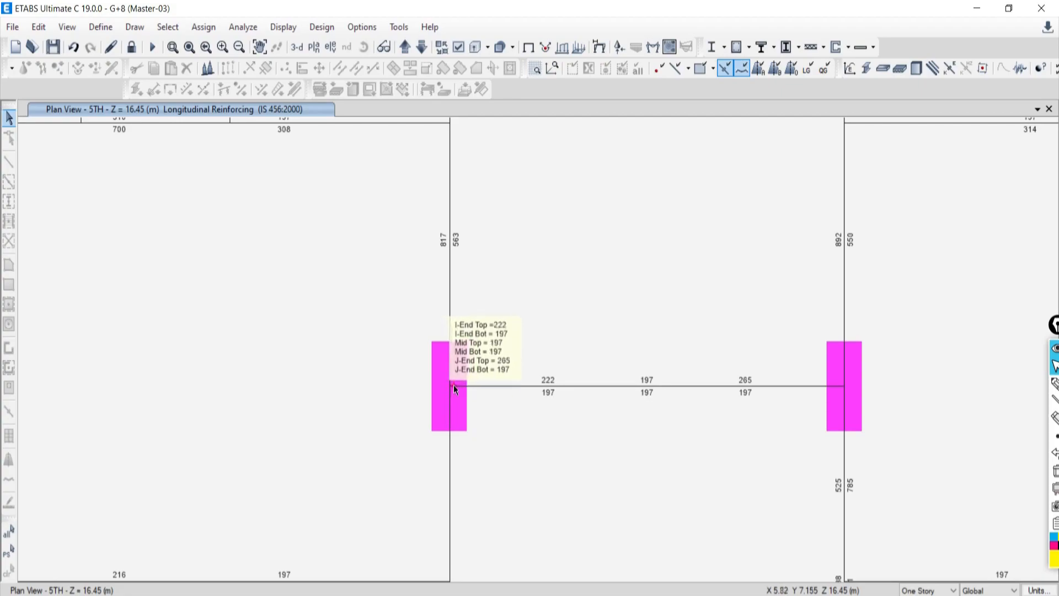
{"action": "left_click", "coordinate": [449, 385], "text": "ctrl"}
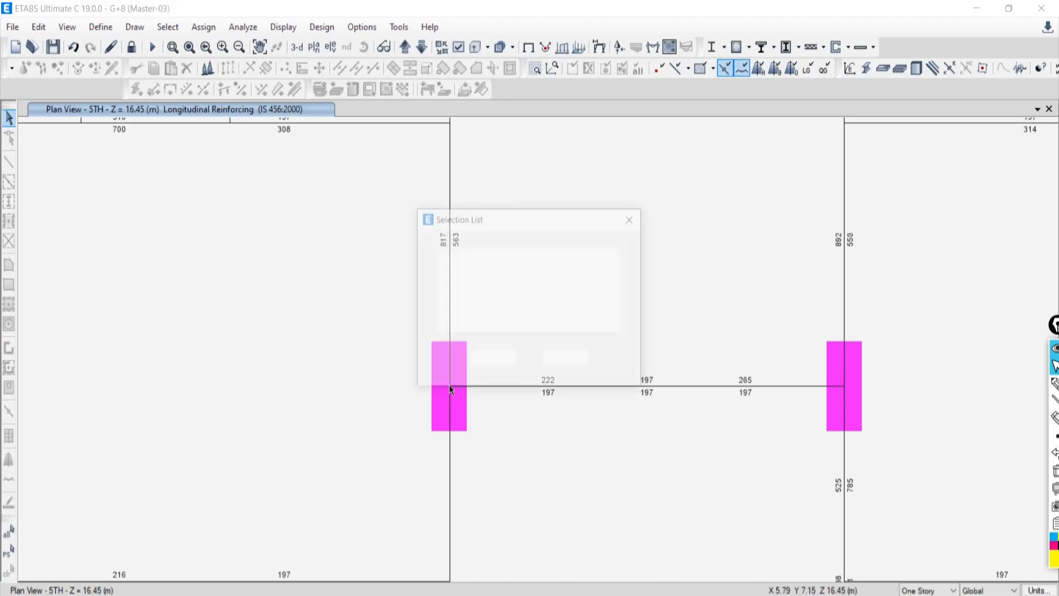
{"action": "left_click", "coordinate": [486, 319]}
{"action": "left_click", "coordinate": [487, 359]}
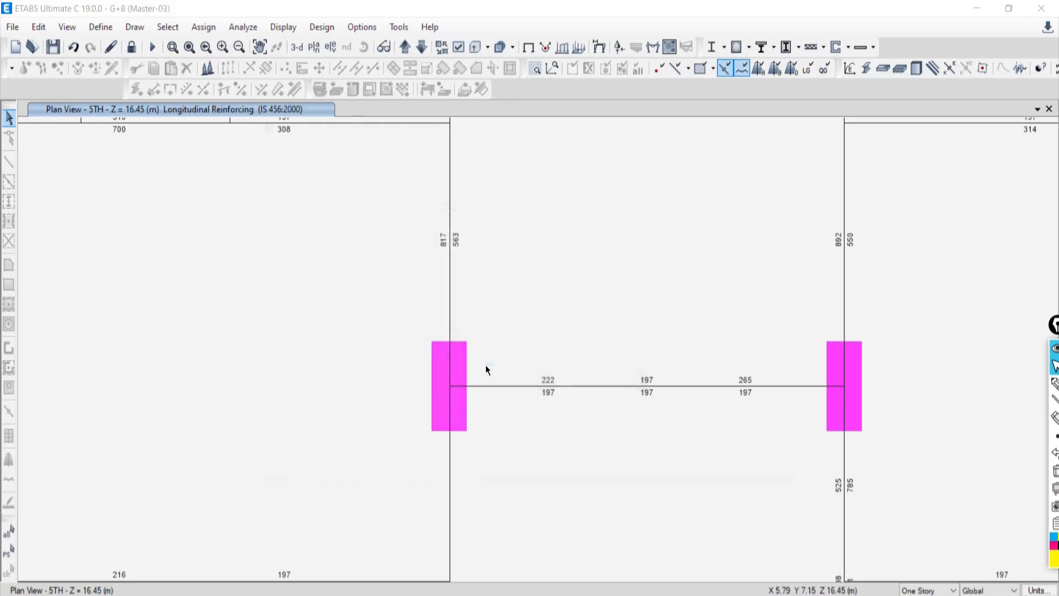
{"action": "left_click", "coordinate": [499, 424]}
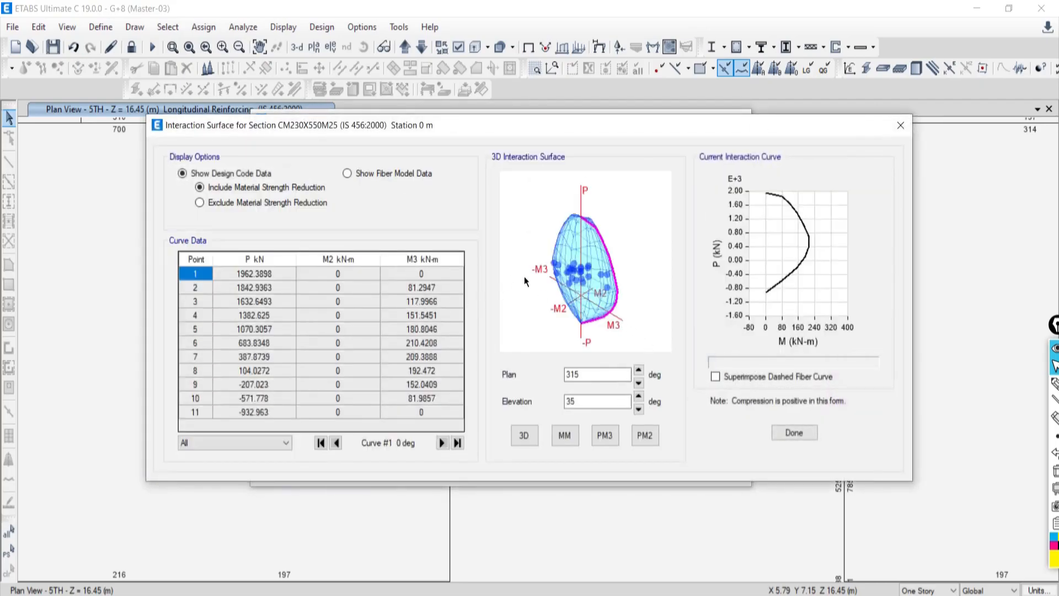
{"action": "left_click", "coordinate": [899, 126]}
- Open the column's design details and review the axial and biaxial moment, shear and additional moment tables in the summary
{"action": "left_click", "coordinate": [557, 420]}
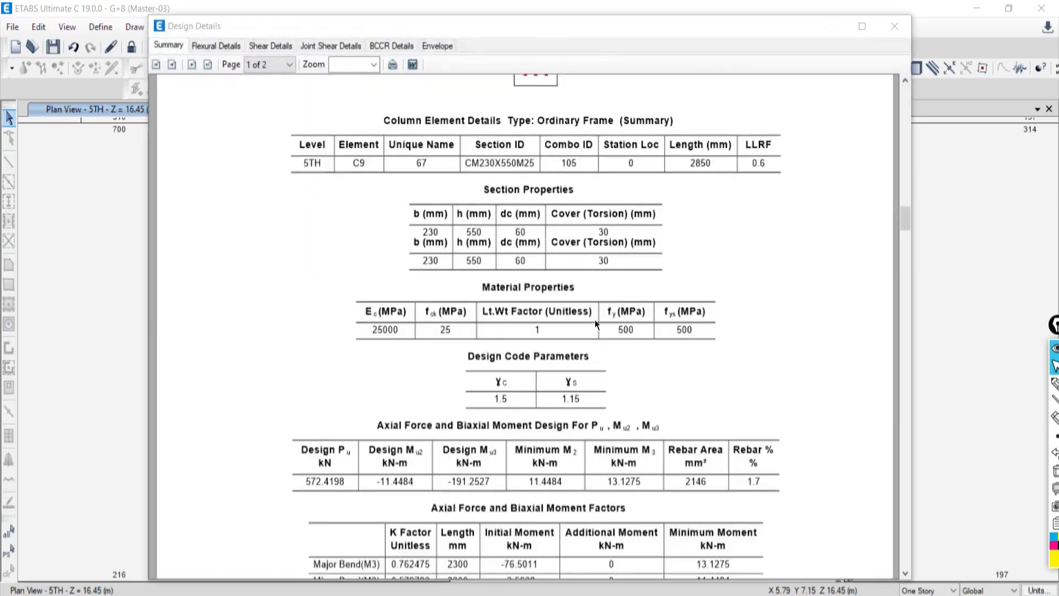
{"action": "scroll", "coordinate": [521, 242], "scroll_direction": "down", "scroll_amount": 20}
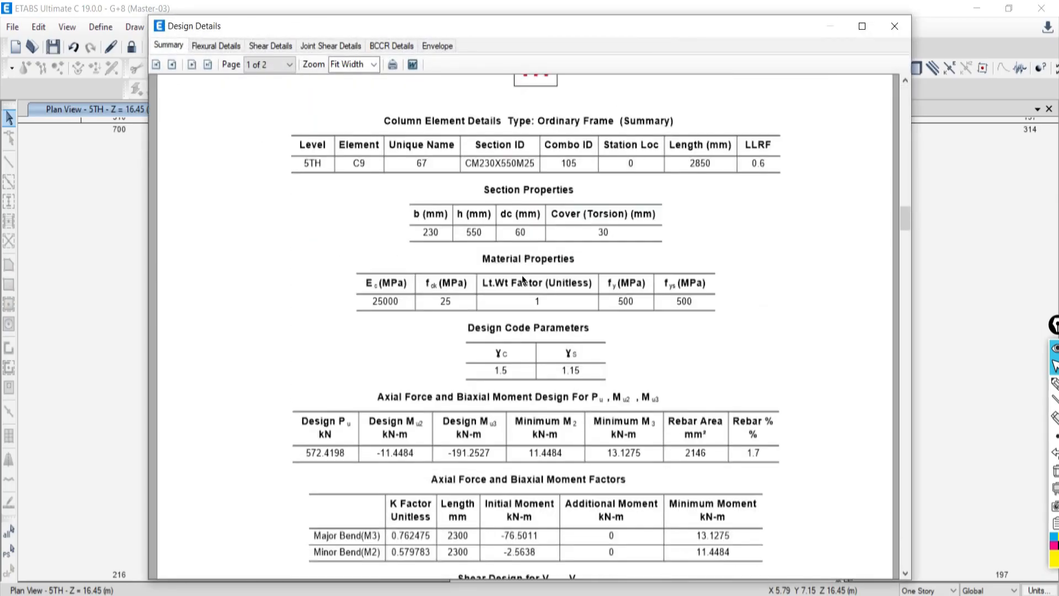
{"action": "scroll", "coordinate": [527, 257], "scroll_direction": "down", "scroll_amount": 3}
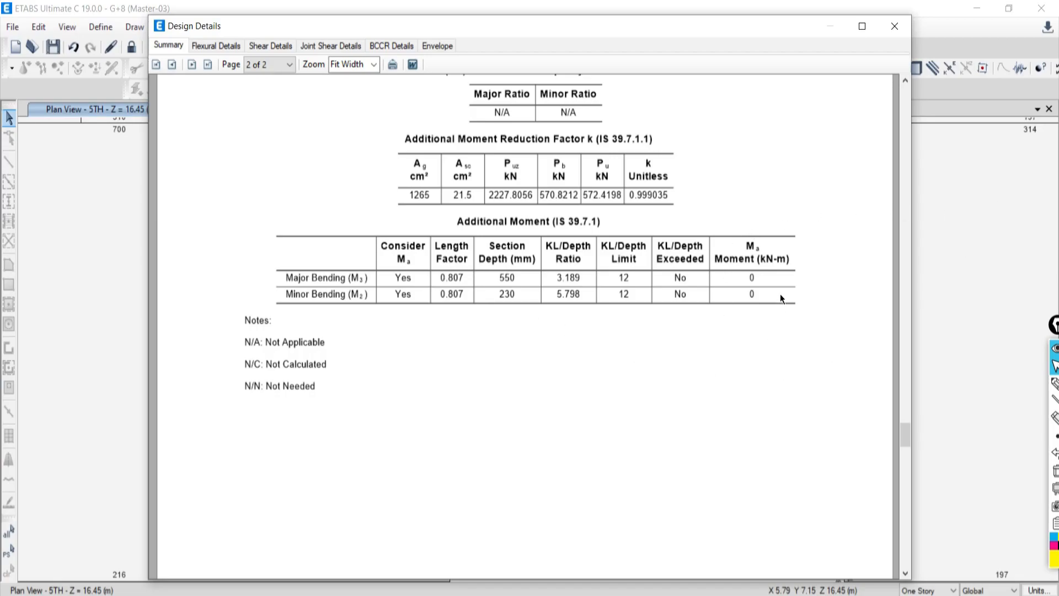
{"action": "scroll", "coordinate": [568, 354], "scroll_direction": "up", "scroll_amount": 15}
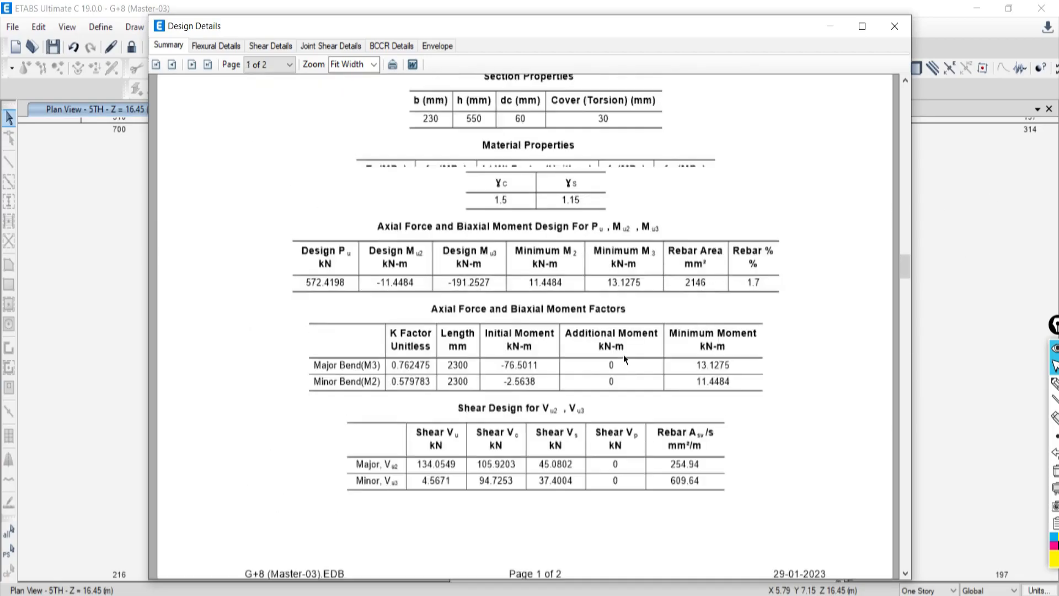
{"action": "scroll", "coordinate": [625, 358], "scroll_direction": "up", "scroll_amount": 1}
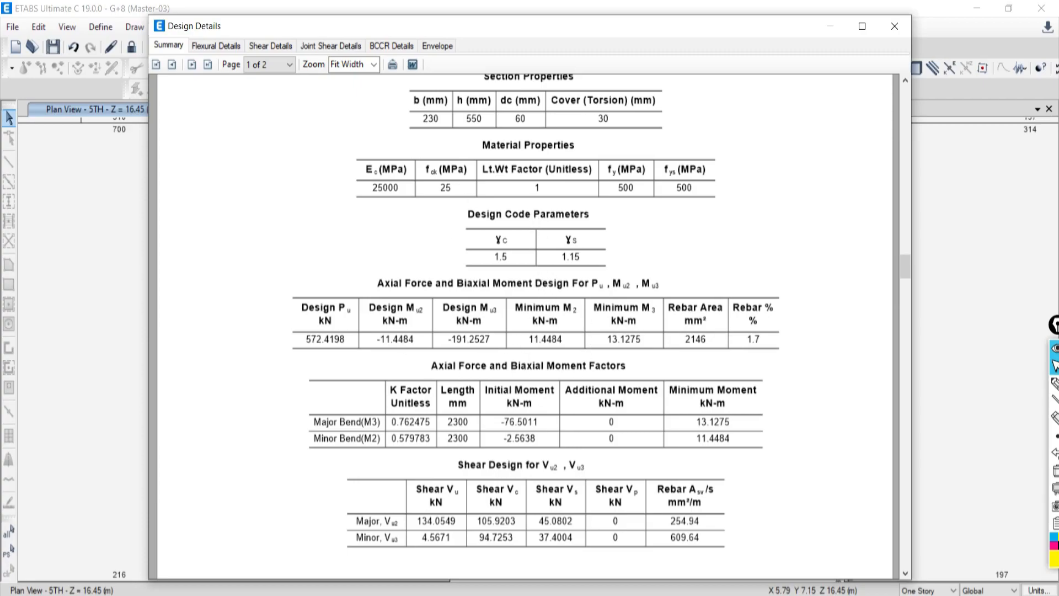
- Review the Bi-Axial Slender Column sheet of the ALL IN ONE Excel workbook, from preliminary information to vertical reinforcement, and return to ETABS
{"action": "left_click", "coordinate": [358, 594]}
{"action": "left_click", "coordinate": [422, 575]}
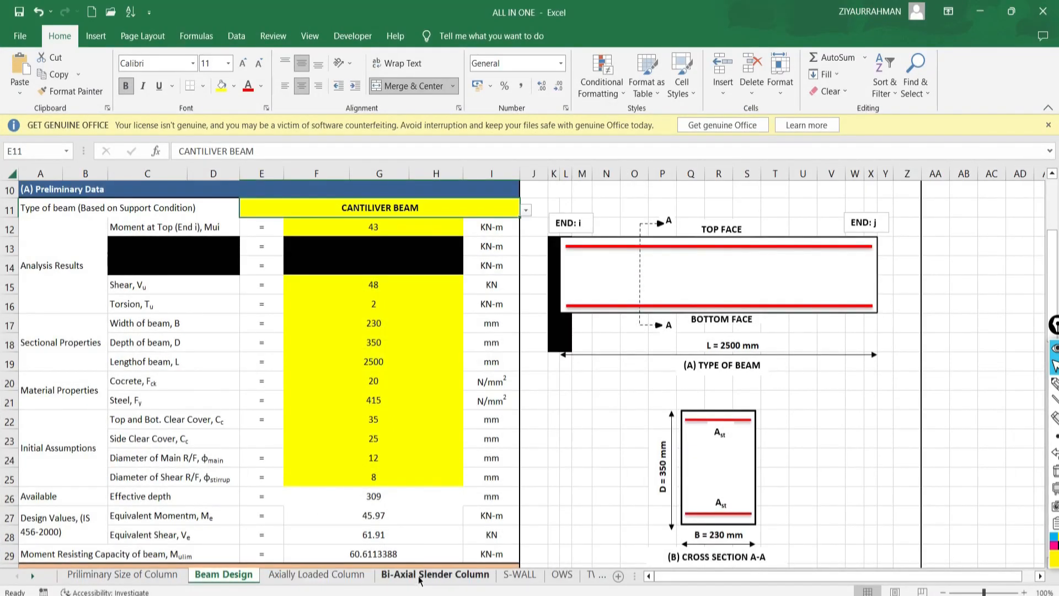
{"action": "scroll", "coordinate": [365, 366], "scroll_direction": "up", "scroll_amount": 7}
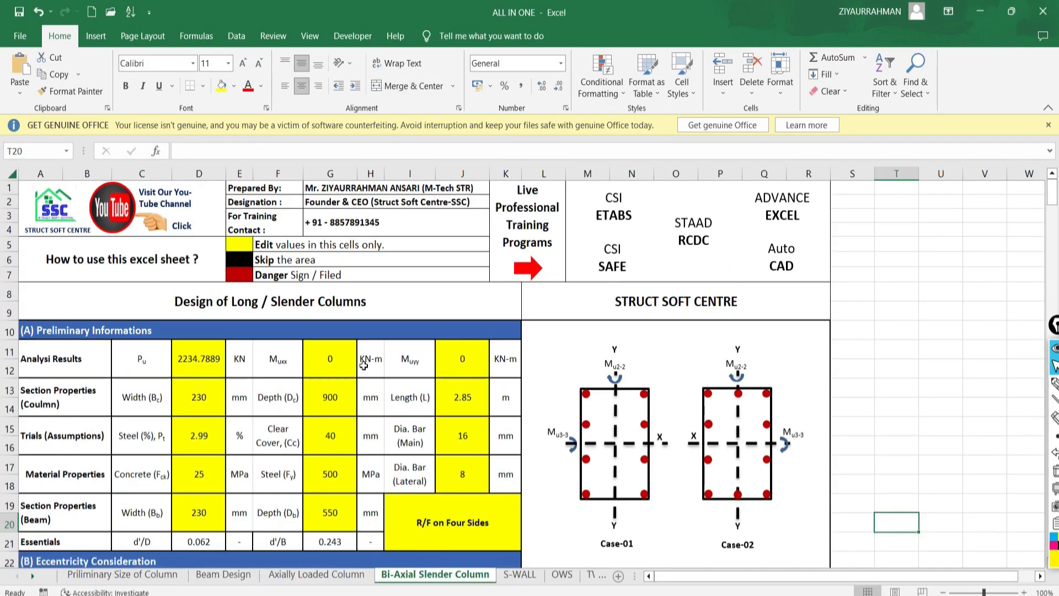
{"action": "scroll", "coordinate": [364, 365], "scroll_direction": "down", "scroll_amount": 10}
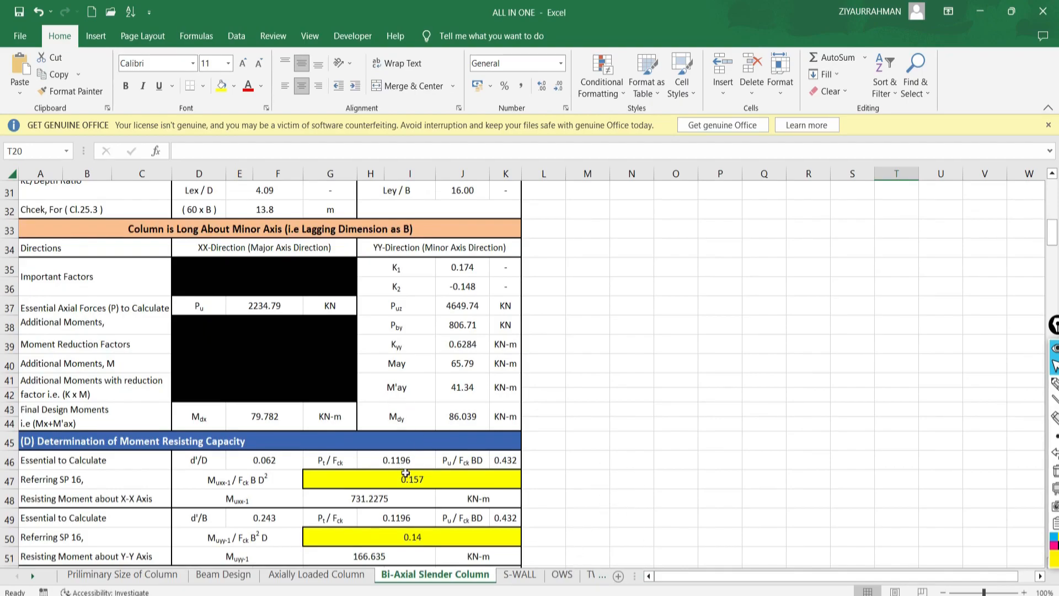
{"action": "scroll", "coordinate": [376, 408], "scroll_direction": "down", "scroll_amount": 5}
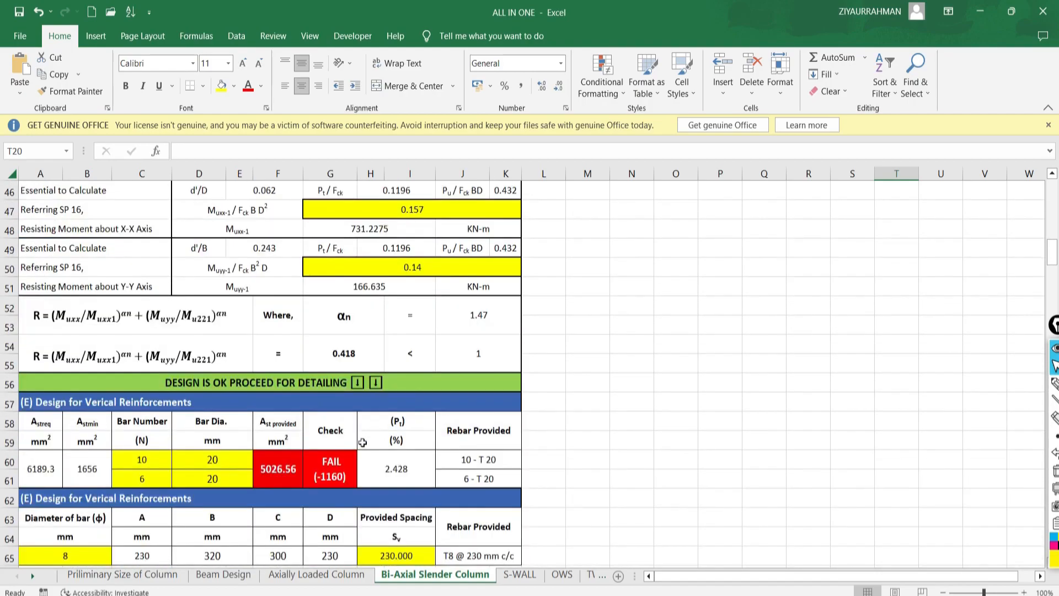
{"action": "scroll", "coordinate": [363, 442], "scroll_direction": "down", "scroll_amount": 2}
{"action": "scroll", "coordinate": [361, 447], "scroll_direction": "up", "scroll_amount": 5}
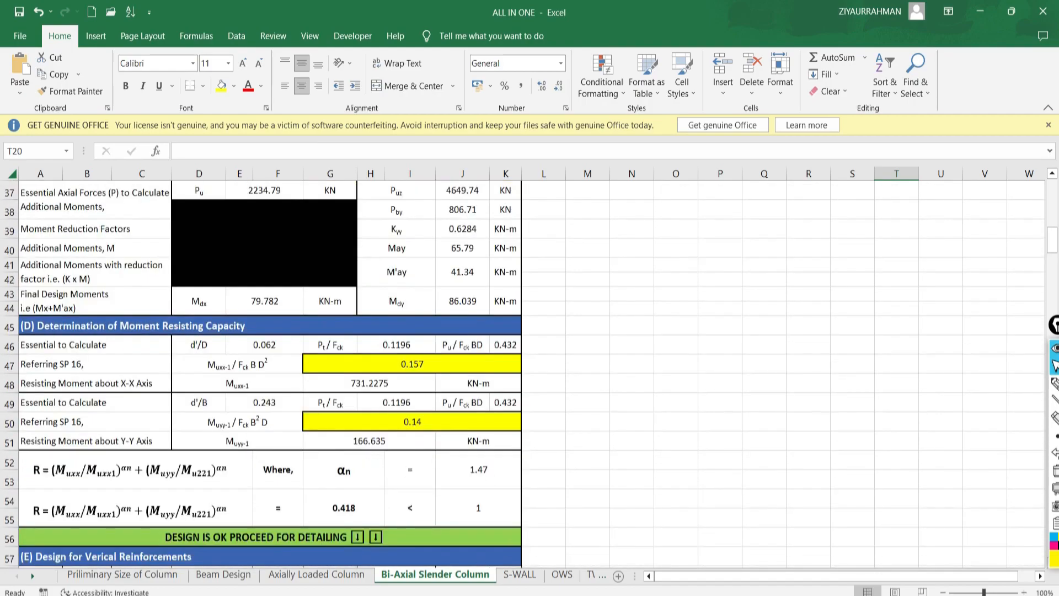
{"action": "key", "text": "alt+Tab"}
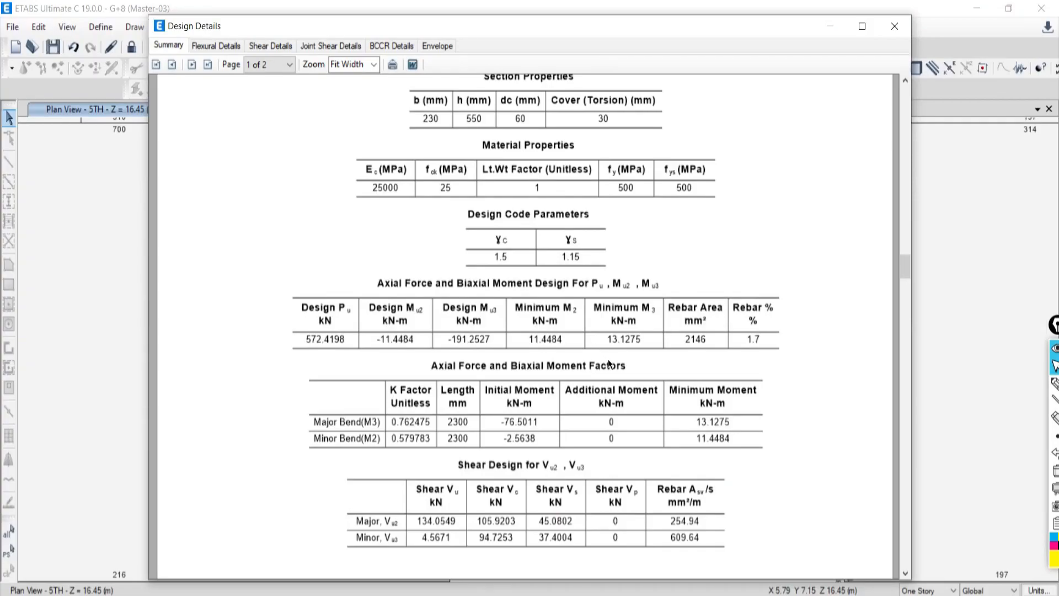
- Close the column's design windows and look through the S-WALL, OWS, TWS and STR design sheets of the ALL IN ONE Excel workbook
{"action": "left_click", "coordinate": [894, 26]}
{"action": "left_click", "coordinate": [526, 461]}
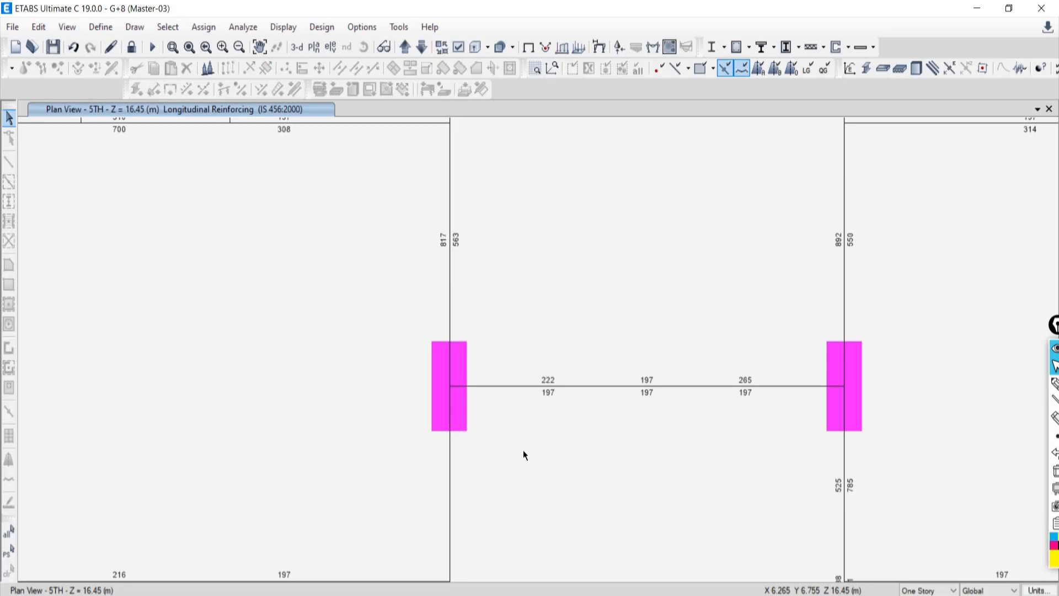
{"action": "left_click", "coordinate": [408, 595]}
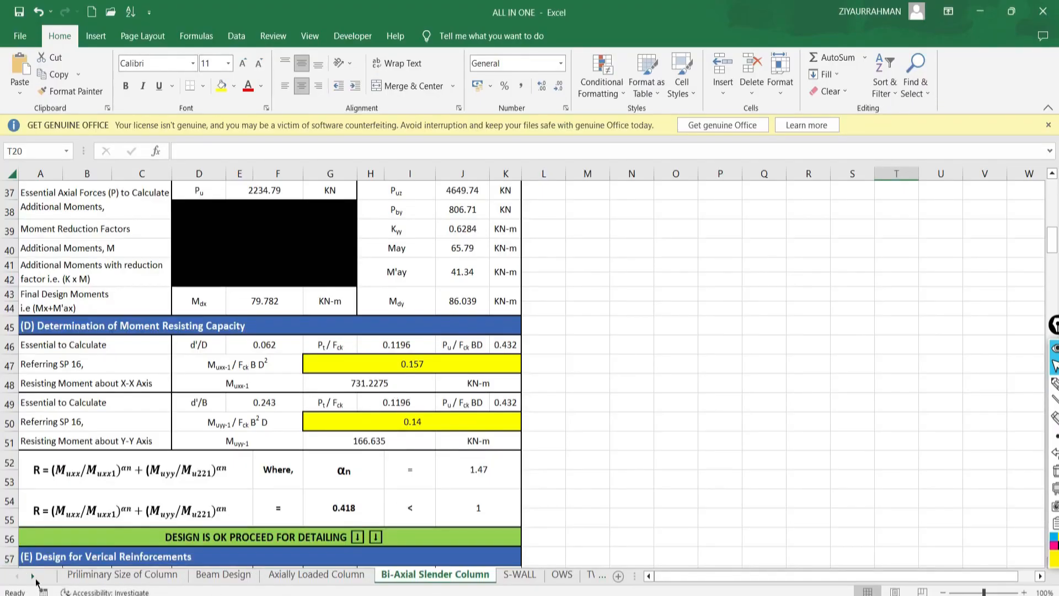
{"action": "left_click", "coordinate": [520, 574]}
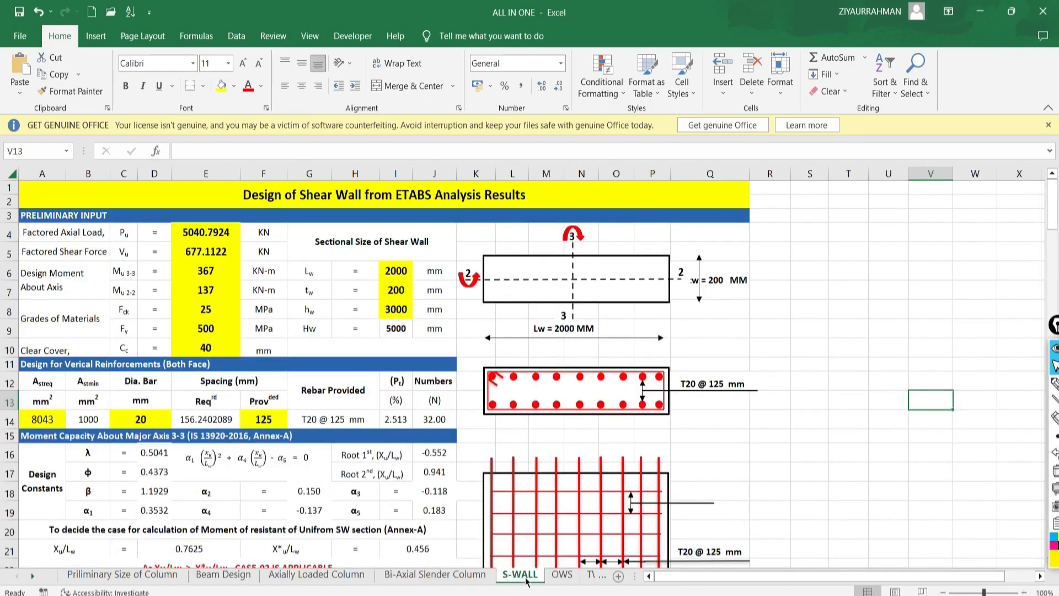
{"action": "left_click", "coordinate": [564, 574]}
{"action": "left_click", "coordinate": [590, 574]}
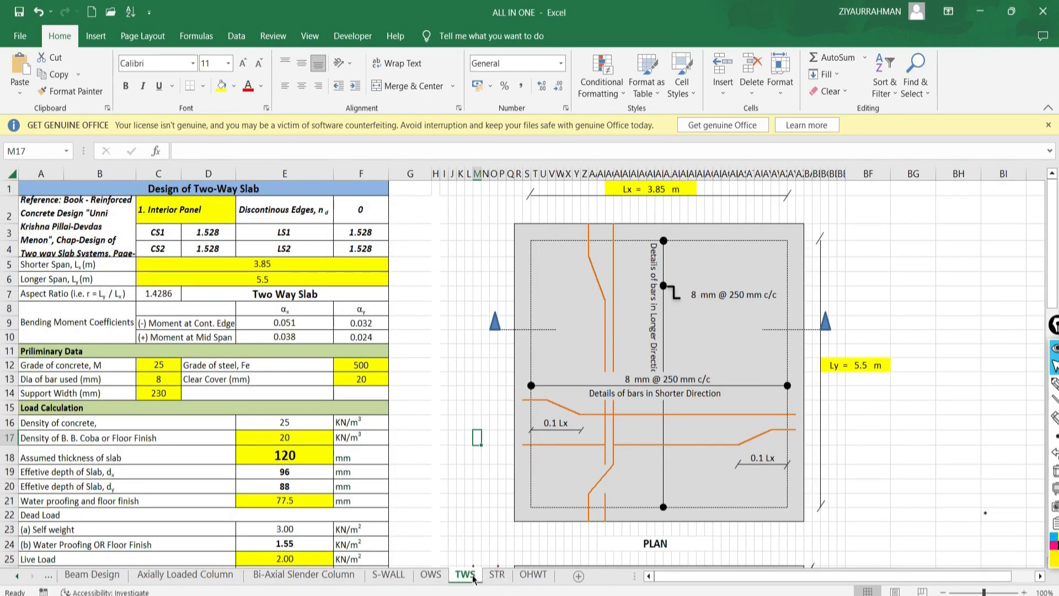
{"action": "left_click", "coordinate": [497, 574]}
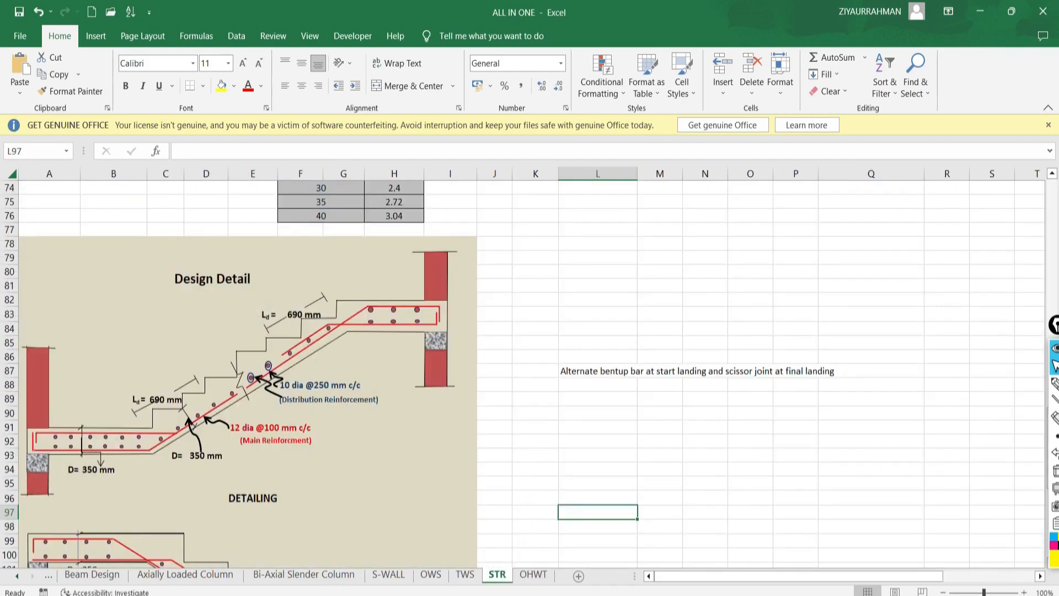
- Return to ETABS and view the longitudinal reinforcing of the entire 5TH story plan
{"action": "left_click", "coordinate": [556, 594]}
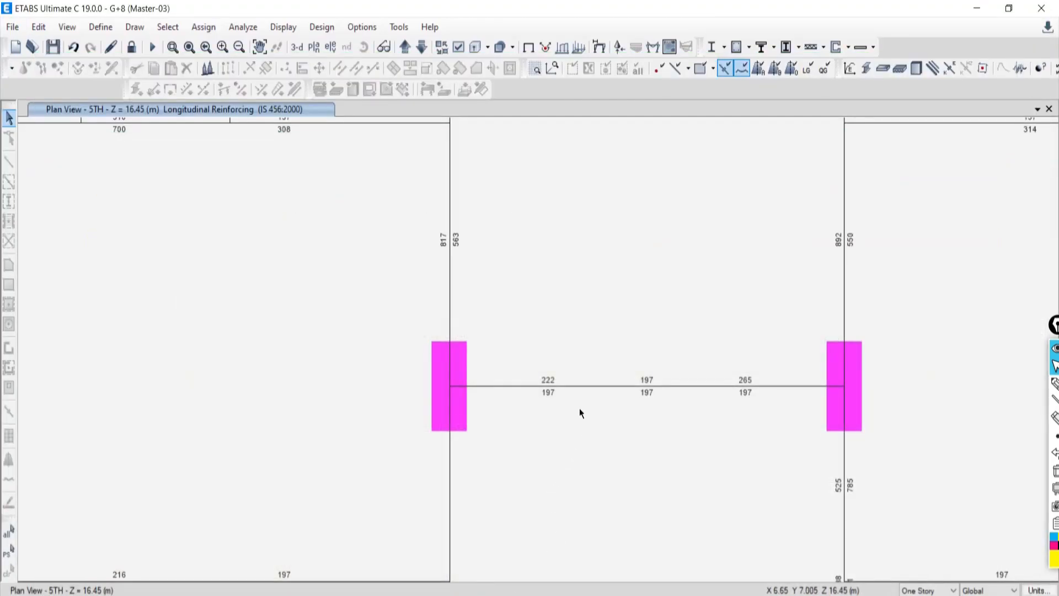
{"action": "scroll", "coordinate": [580, 408], "scroll_direction": "down", "scroll_amount": 10}
{"action": "middle_click_drag", "start_coordinate": [632, 407], "coordinate": [587, 362]}
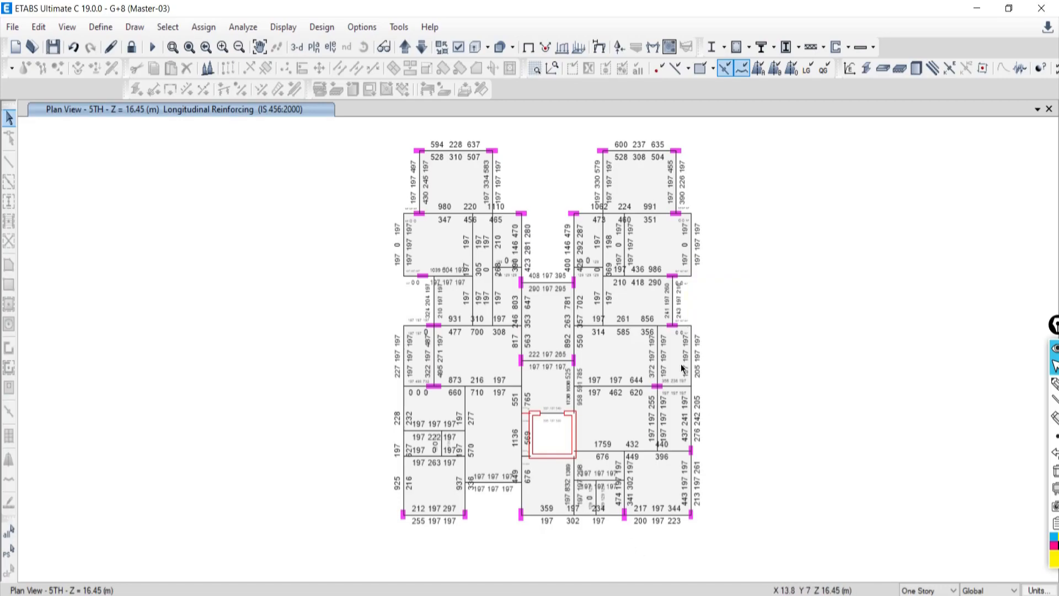
{"action": "middle_click_drag", "start_coordinate": [569, 302], "coordinate": [528, 297]}
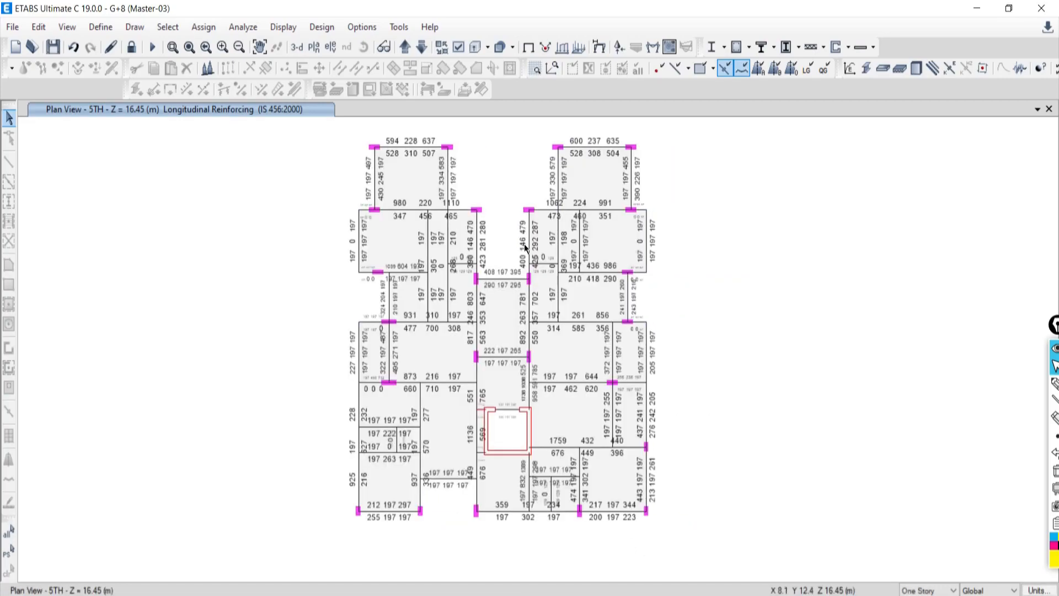
- Switch to the Batch-11 presentation in PowerPoint and present from slide 20 to the ground floor beam layout and schedule
{"action": "key", "text": "alt+Tab"}
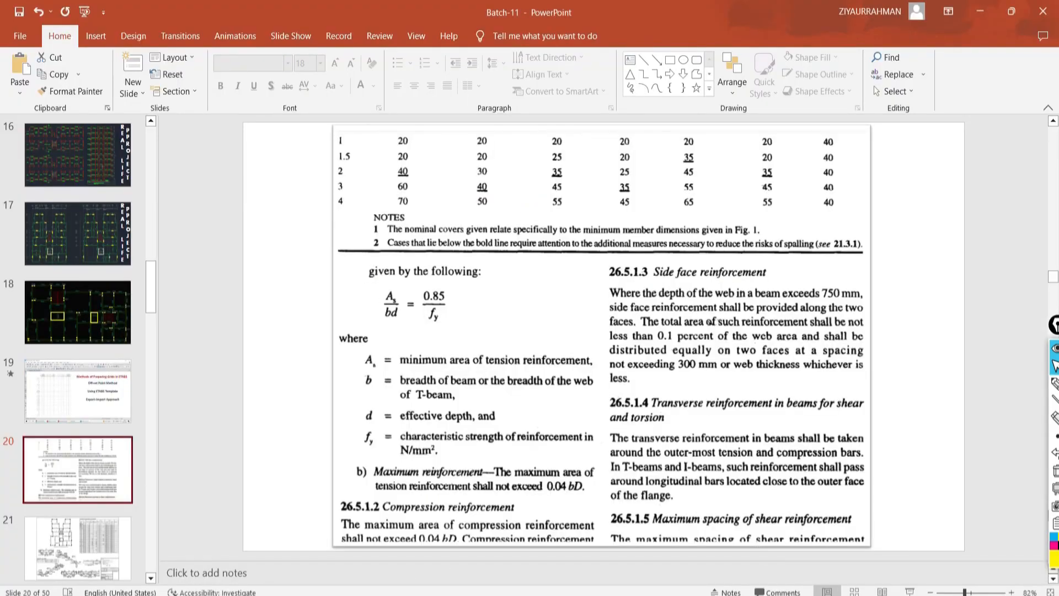
{"action": "left_click", "coordinate": [909, 591]}
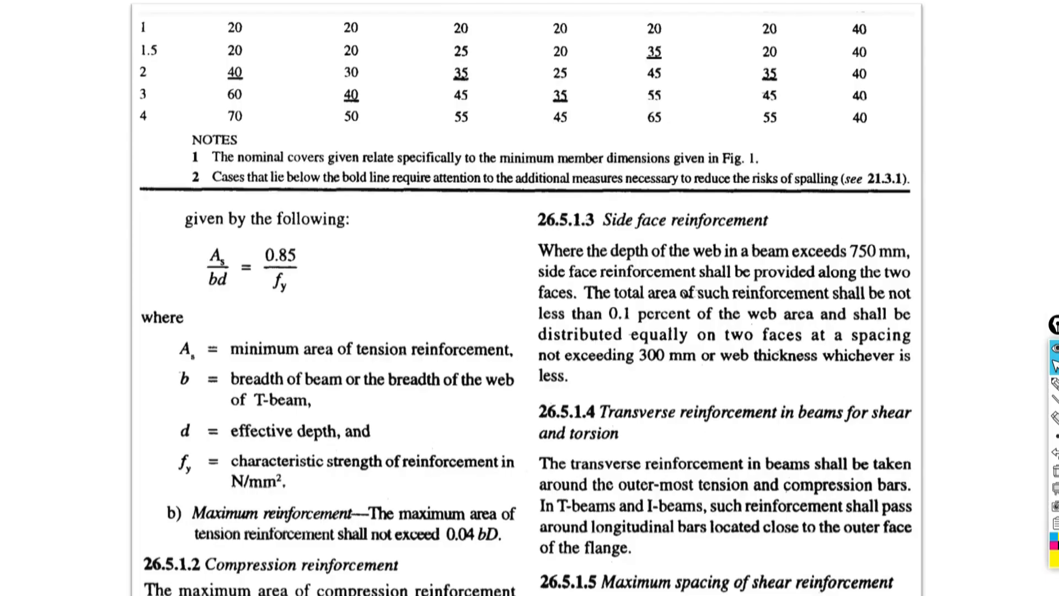
{"action": "key", "text": "Right"}
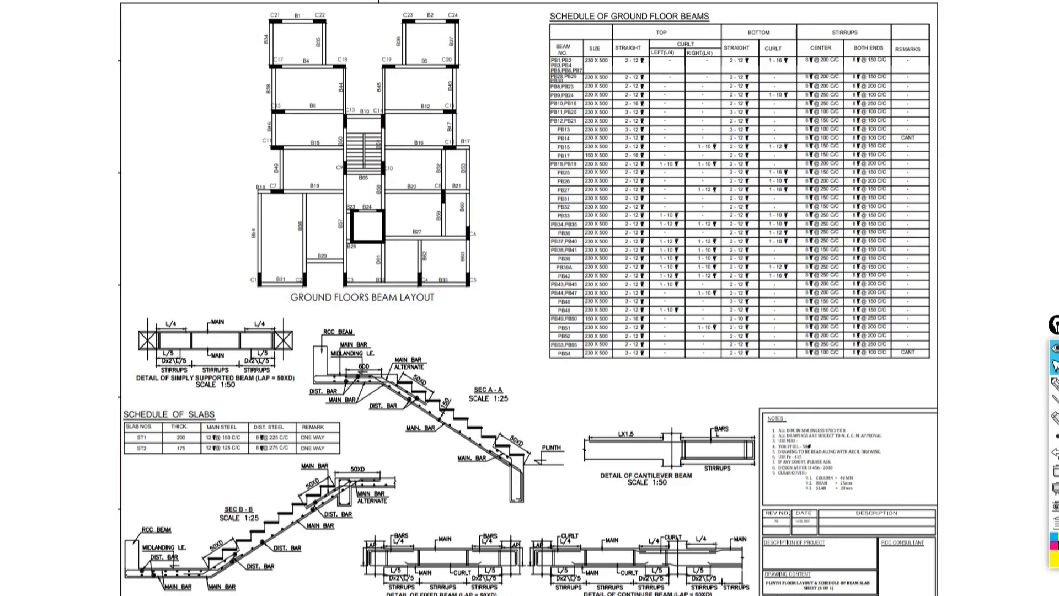
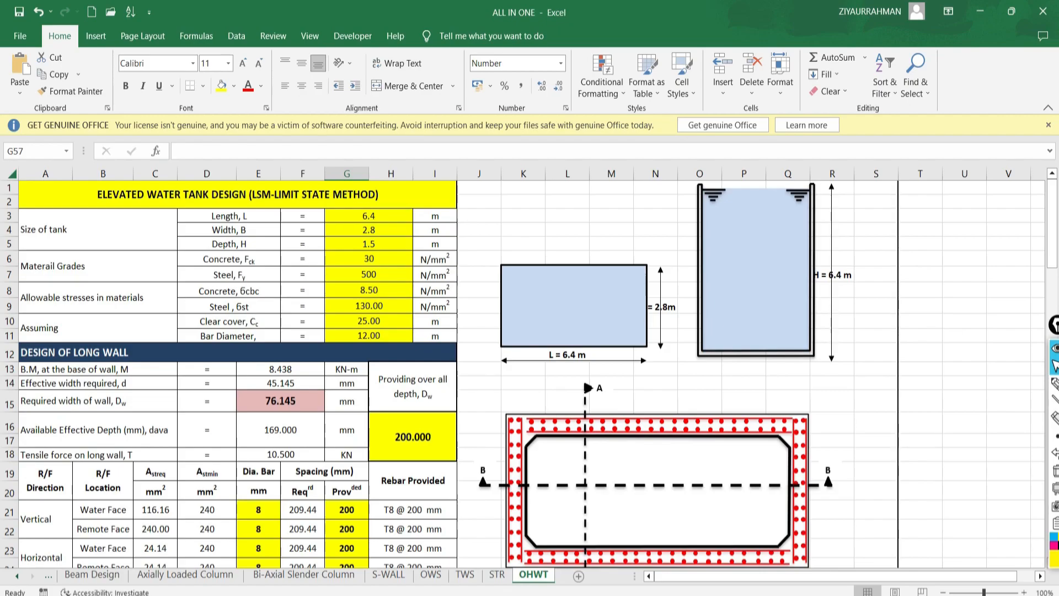
- Switch from Excel to the Batch-11 presentation, present from the U.G. water tank layout through the beam and footing design slide, and end the show
{"action": "key", "text": "alt+Tab"}
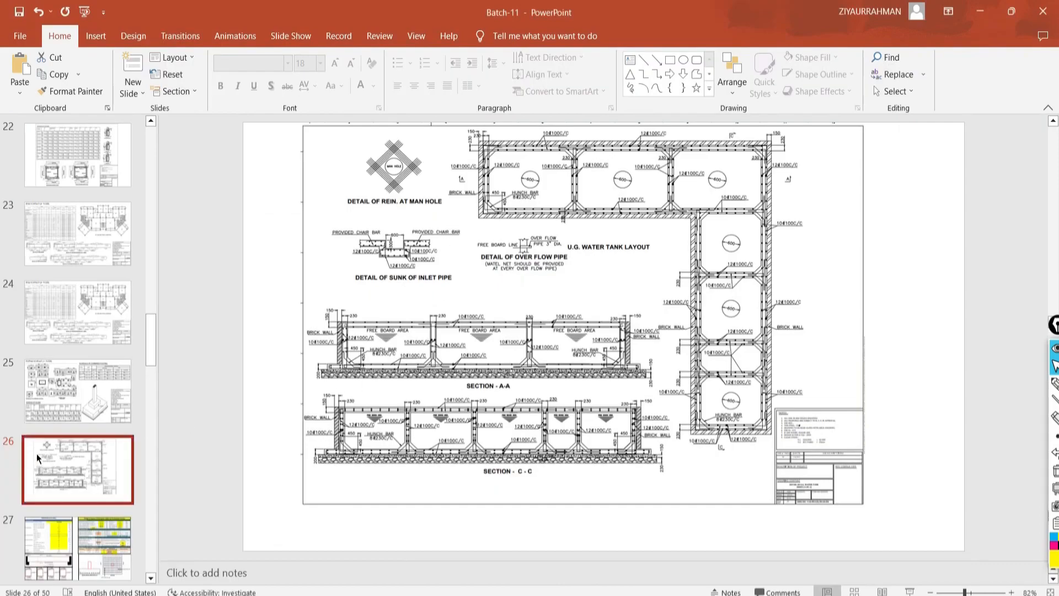
{"action": "left_click", "coordinate": [911, 592]}
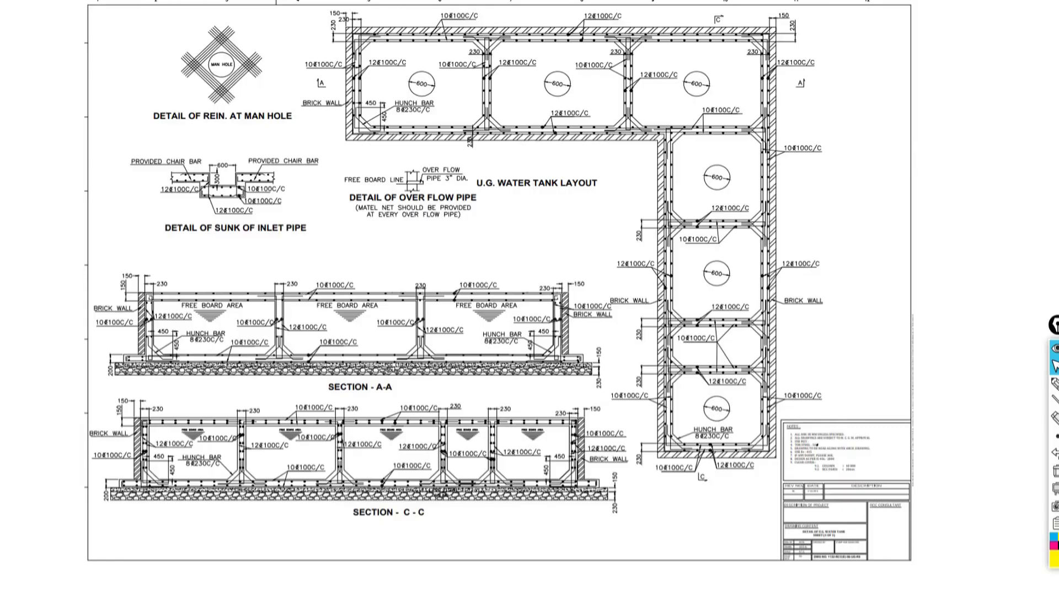
{"action": "left_click", "coordinate": [719, 436]}
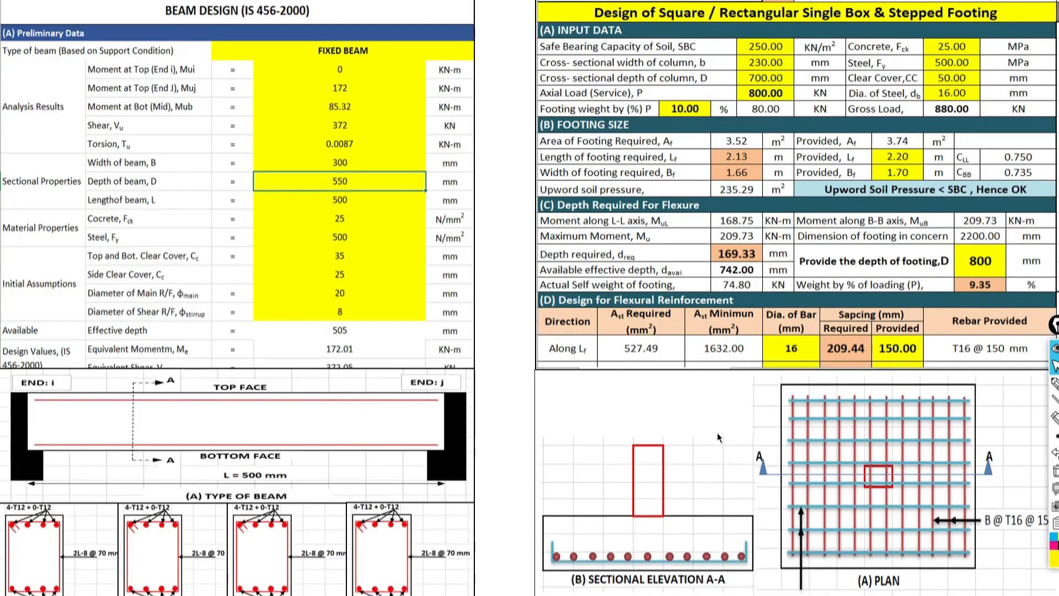
{"action": "left_click", "coordinate": [718, 433]}
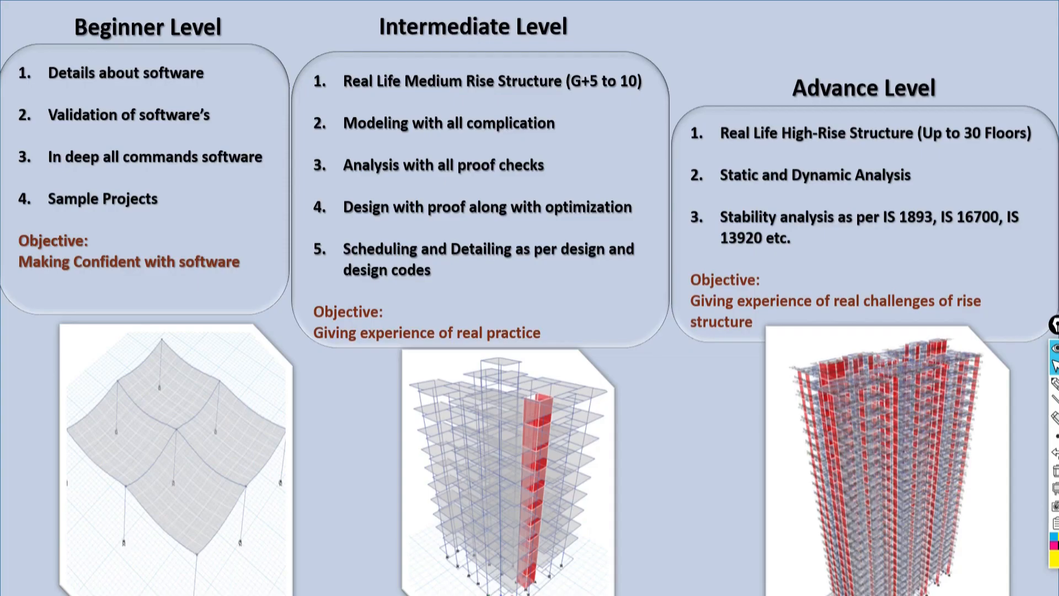
{"action": "key", "text": "Escape"}
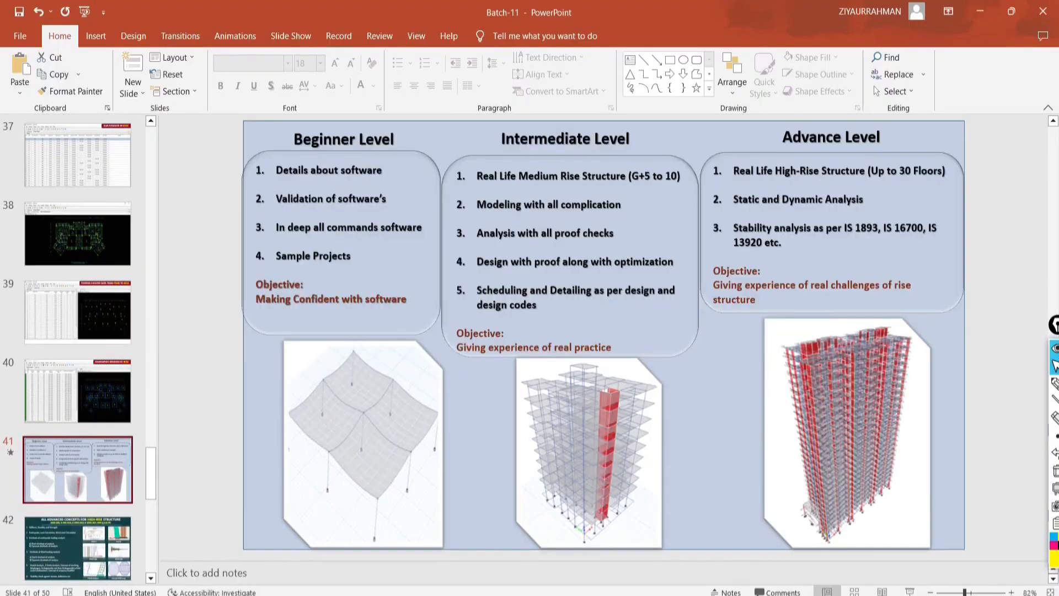
- View the MASTER HIGH-RISE G+17 FLOORS model in ETABS, and present slide 42 on advanced high-rise concepts in PowerPoint
{"action": "key", "text": "alt+Tab"}
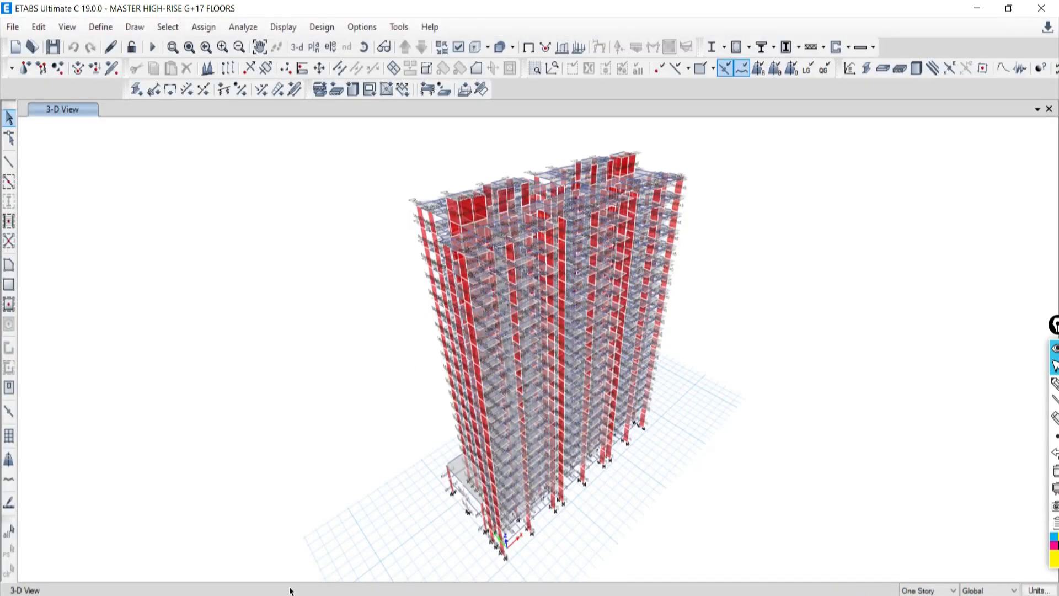
{"action": "mouse_move", "coordinate": [273, 595]}
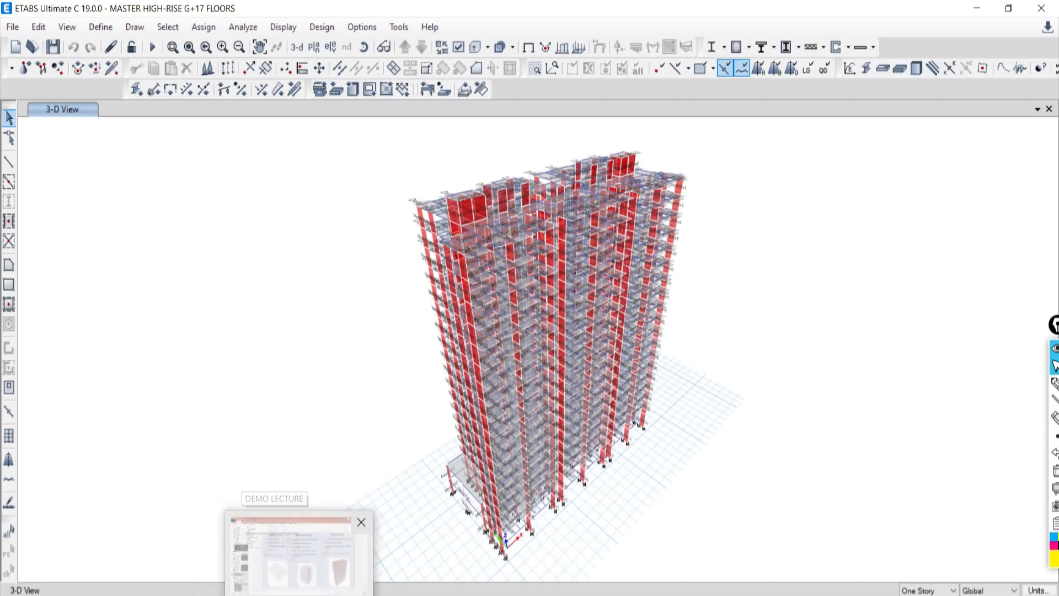
{"action": "left_click", "coordinate": [357, 562]}
{"action": "left_click", "coordinate": [107, 556]}
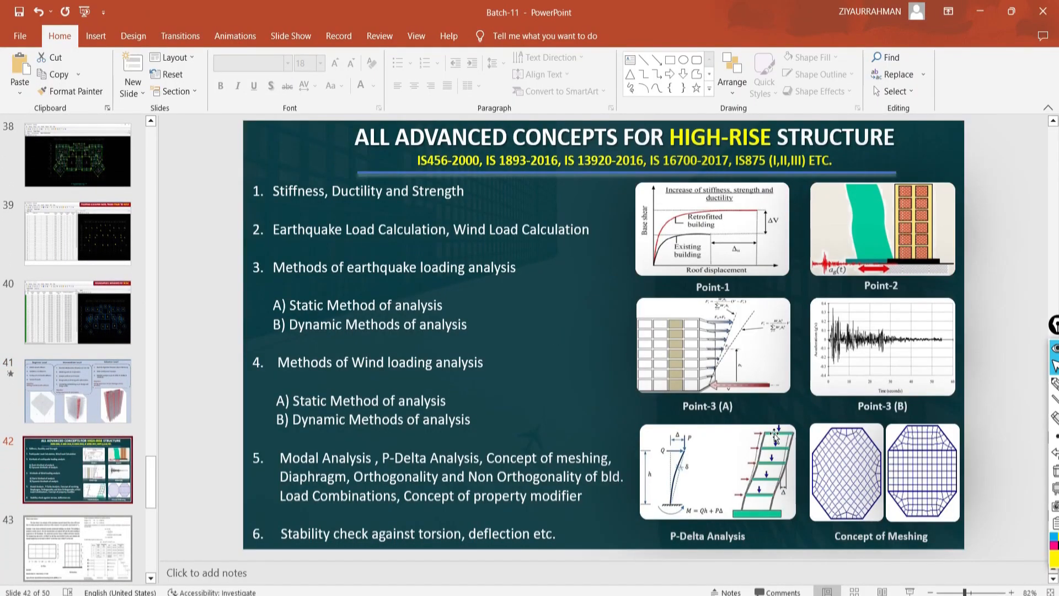
{"action": "left_click", "coordinate": [910, 591]}
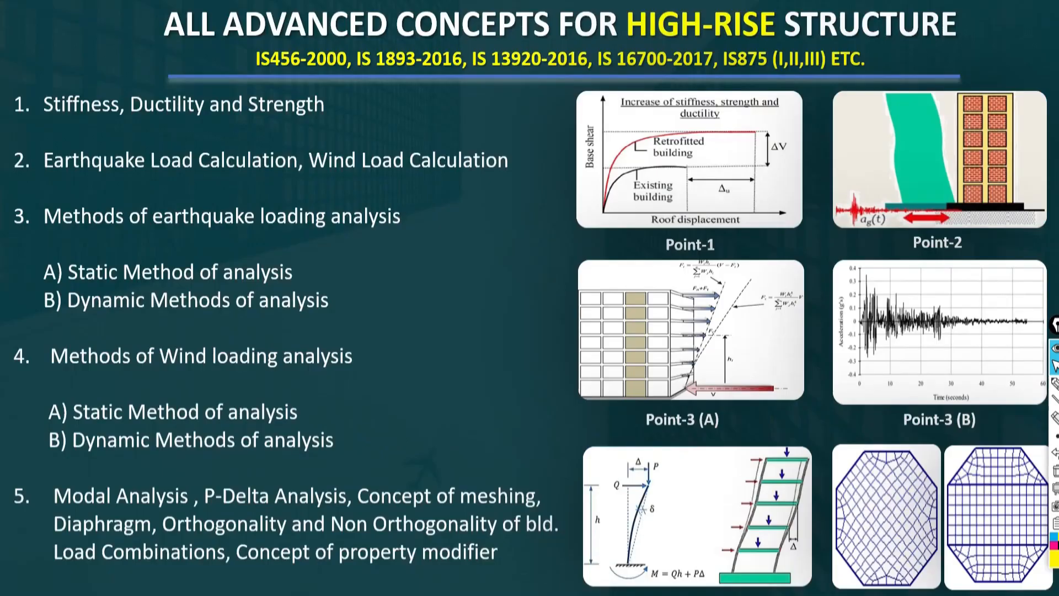